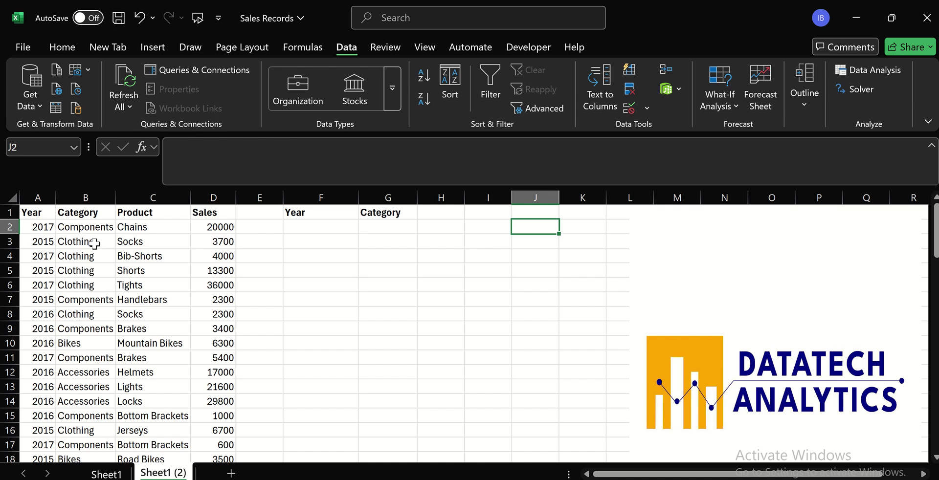
Add filters to the sales table's header row and filter the Year column to show only 2016
left_click(35, 212)
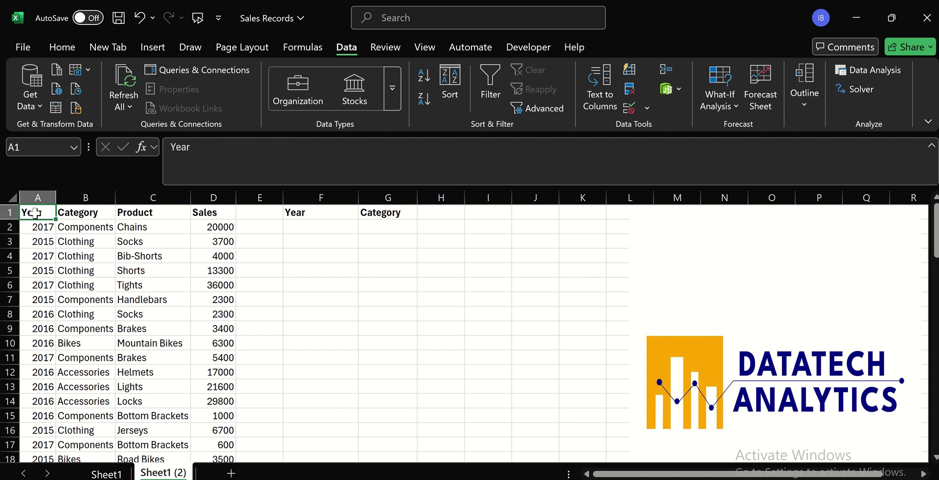
key("ctrl+shift+l")
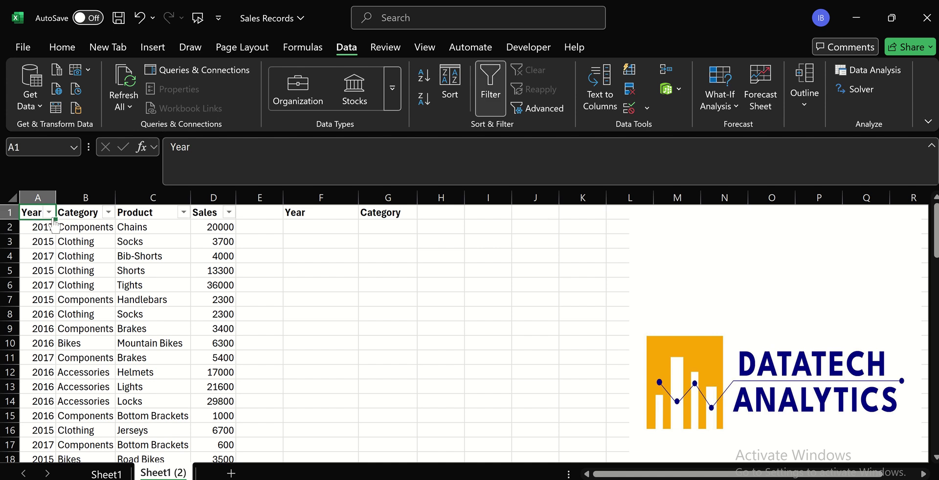
left_click(49, 213)
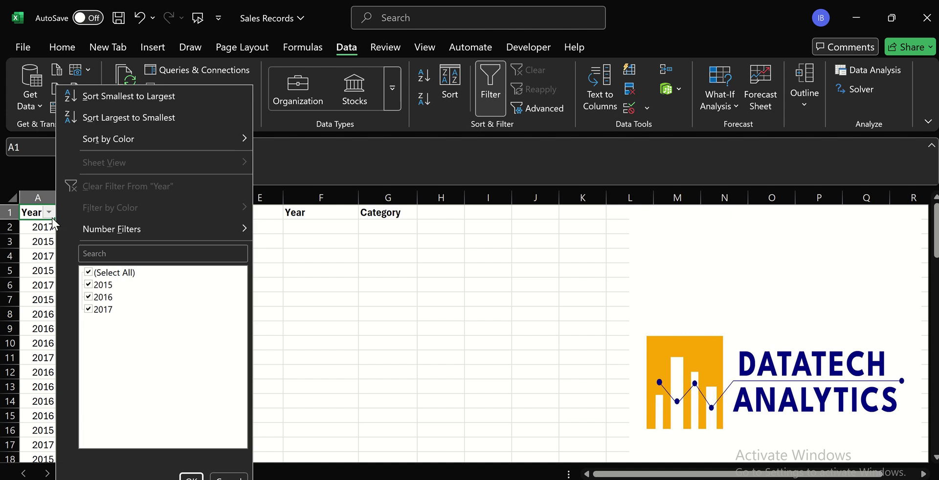
left_click(89, 275)
left_click(90, 298)
left_click(192, 477)
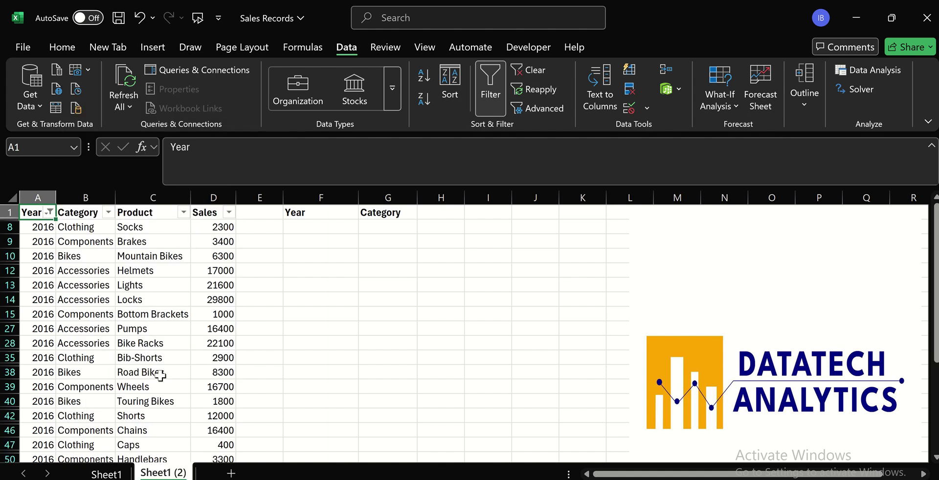
Filter the Category column to show only Bikes, and remove the filters from the sales table
left_click(109, 213)
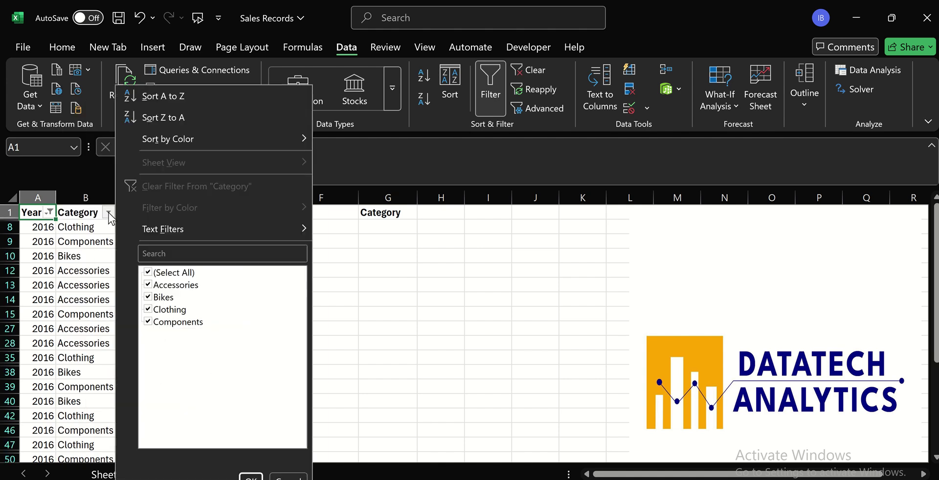
left_click(148, 272)
left_click(148, 298)
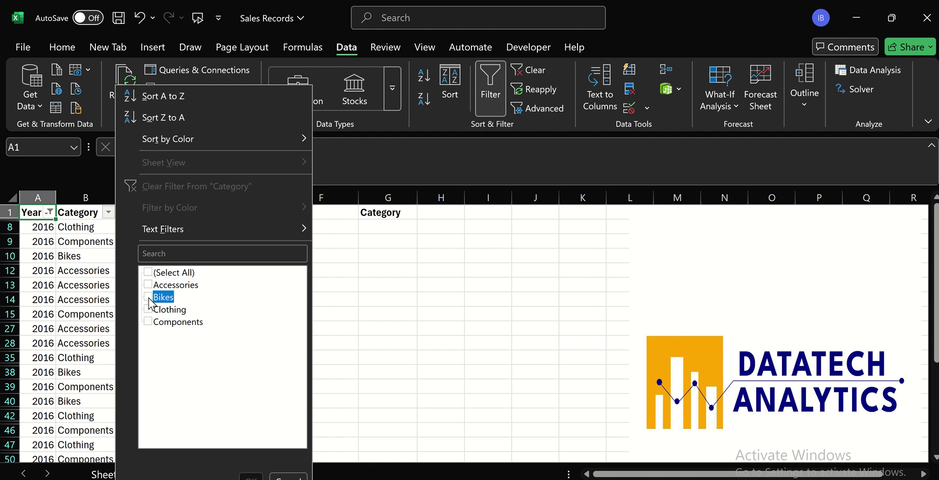
left_click(148, 298)
left_click(251, 477)
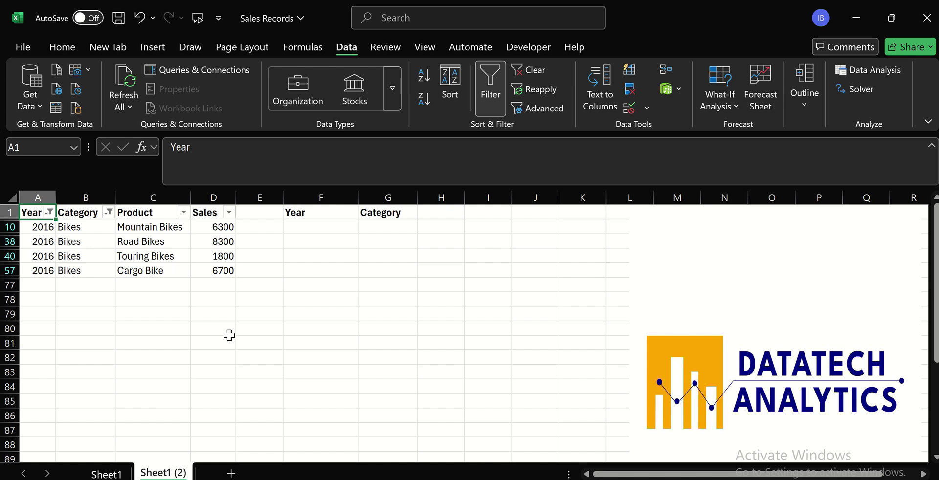
key("ctrl+shift+l")
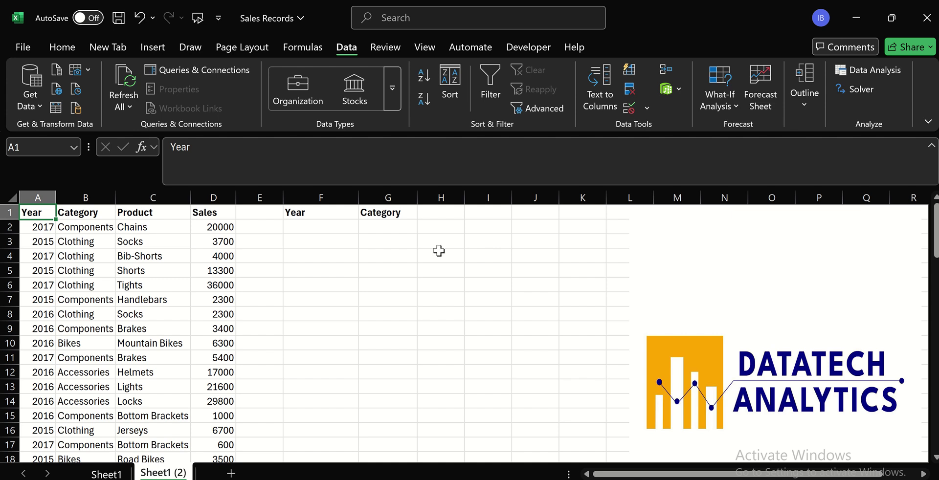
Enter =UNIQUE(A2:A76) in cell J2 to list the distinct years
left_click(546, 229)
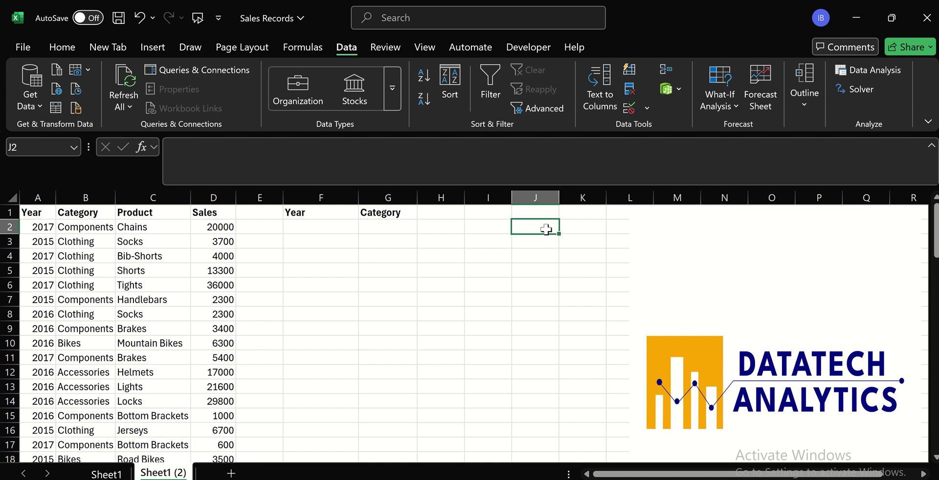
type("=")
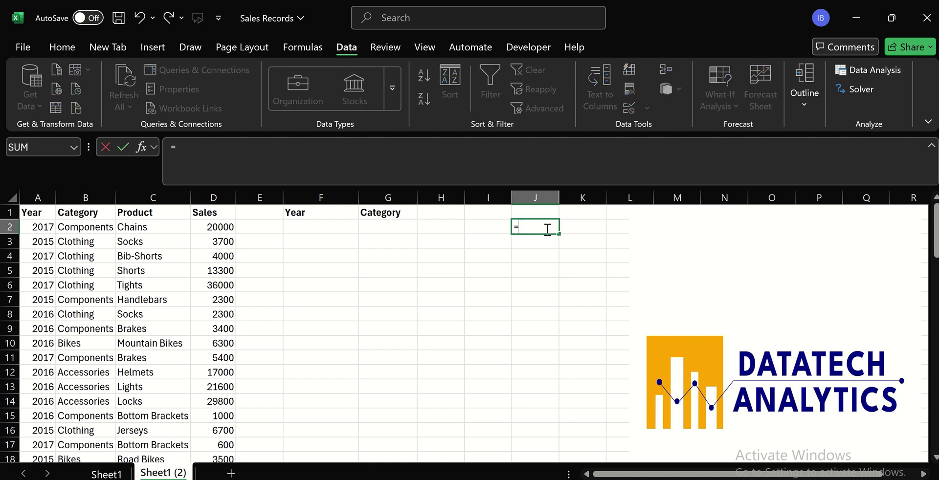
type("u")
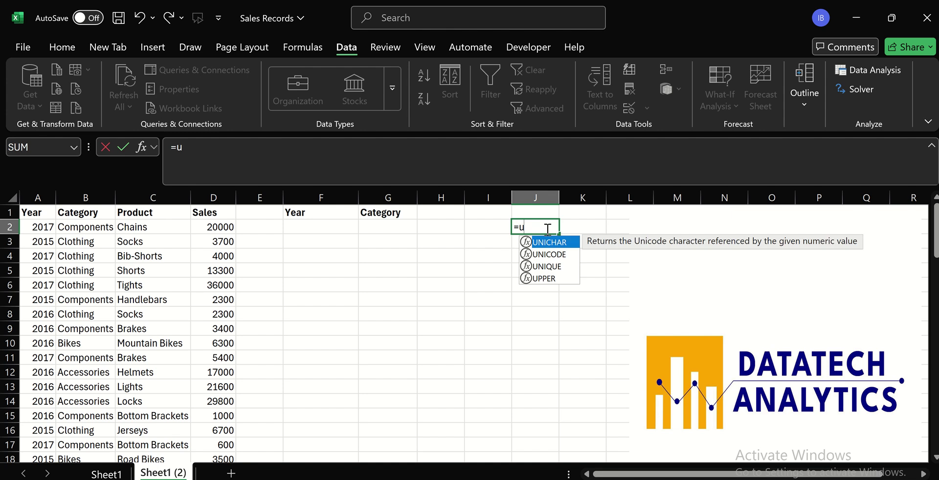
double_click(547, 267)
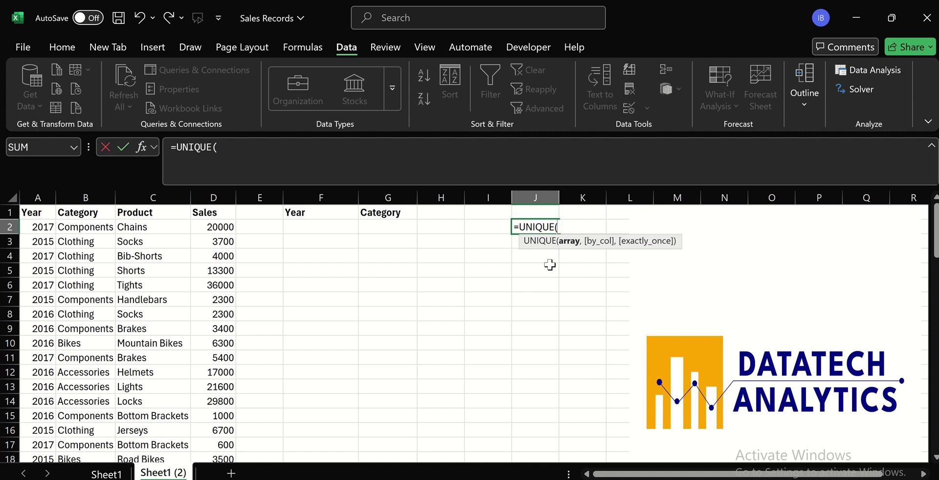
left_click(47, 228)
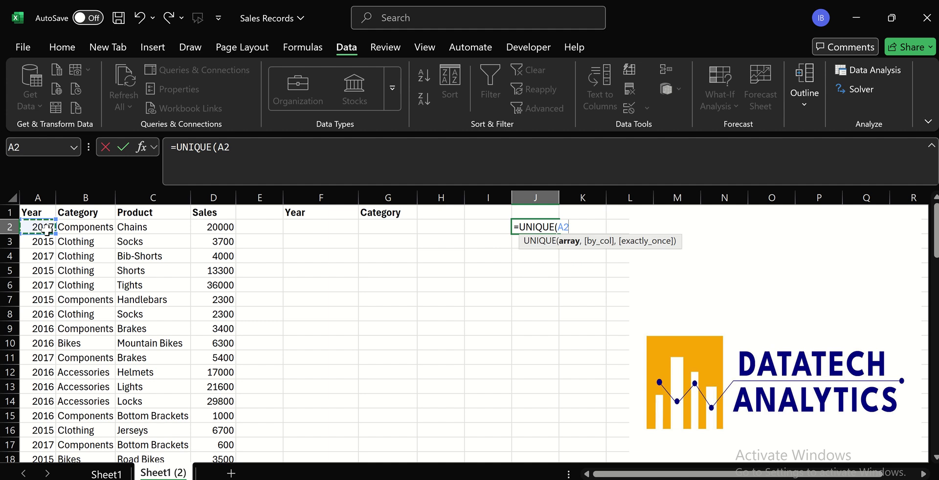
key("ctrl+shift+Down")
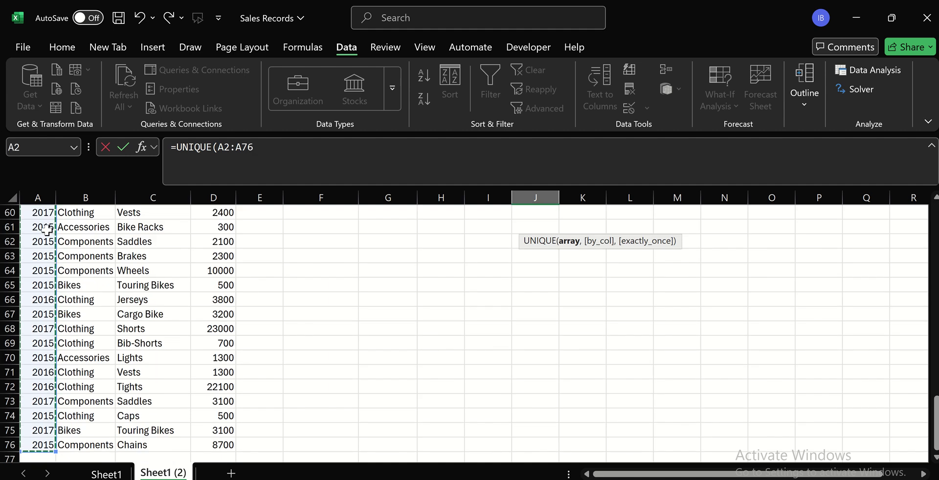
key("Return")
scroll(46, 228, "up", 1)
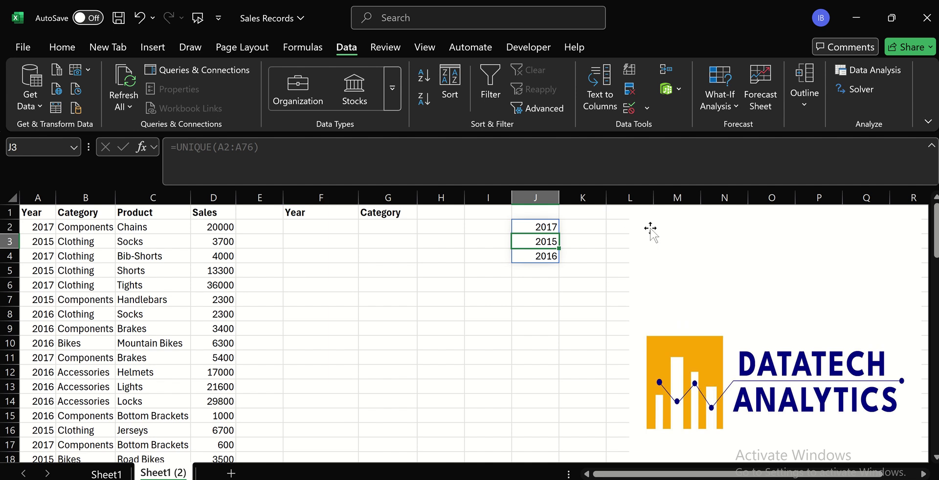
Enter =UNIQUE(B2:B76) in cell K2 to list the distinct categories
left_click(575, 228)
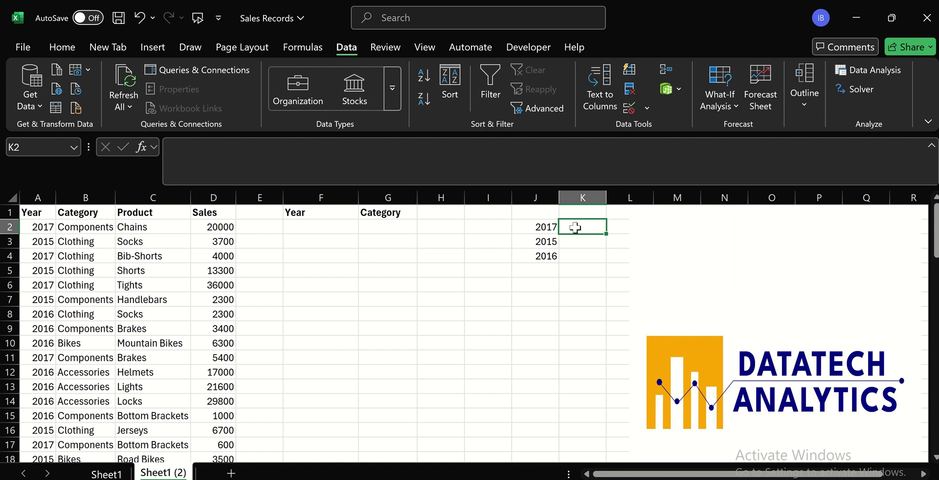
type("=un")
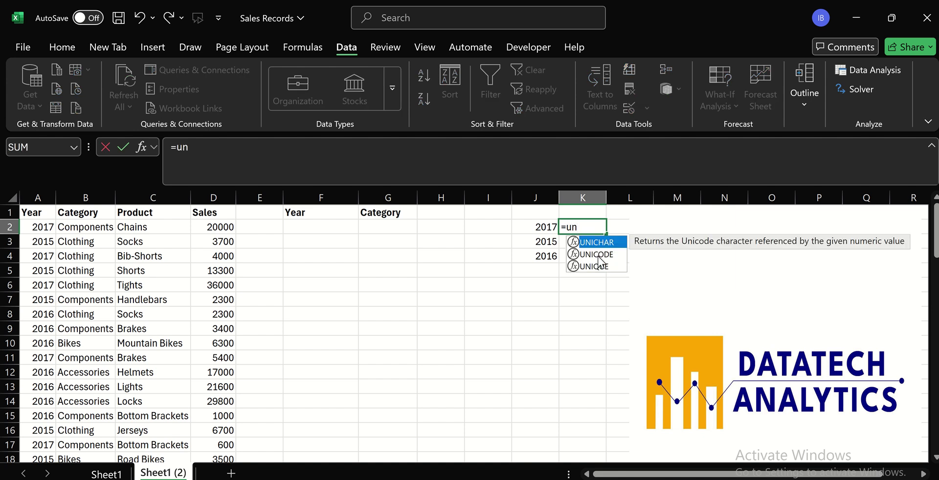
double_click(592, 266)
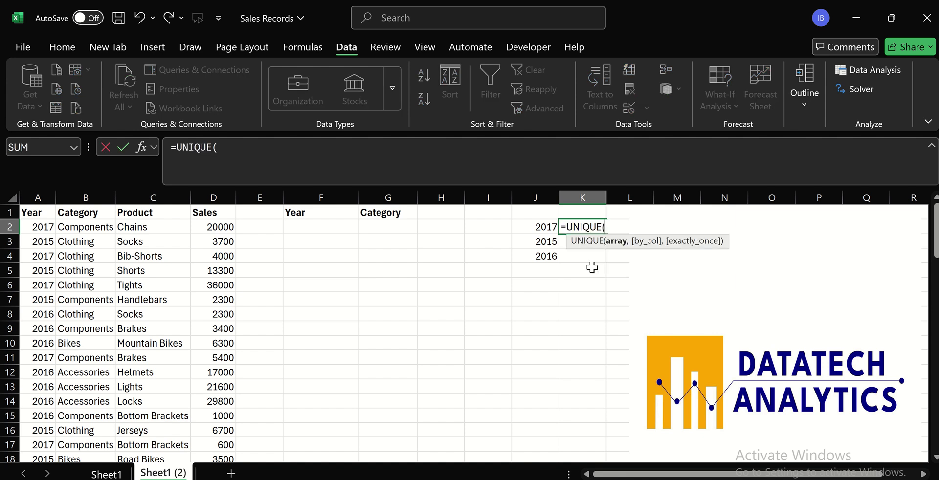
left_click(100, 228)
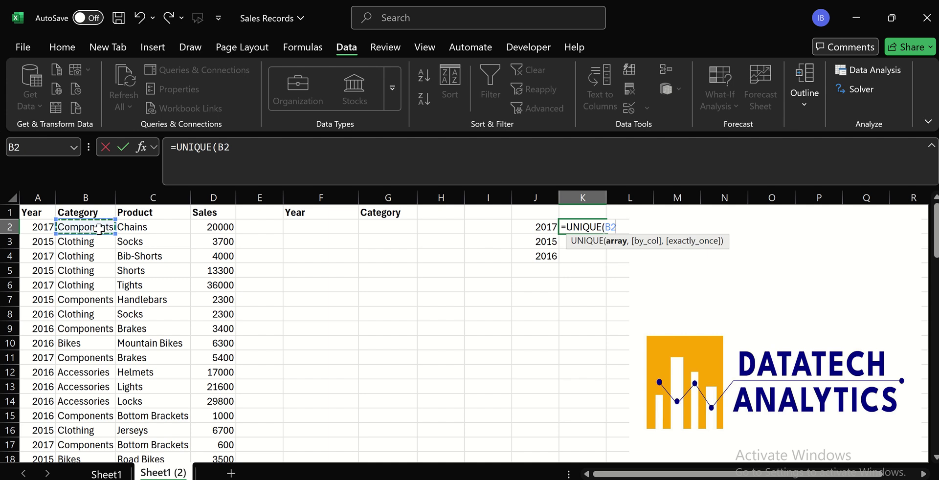
key("ctrl+shift+Down")
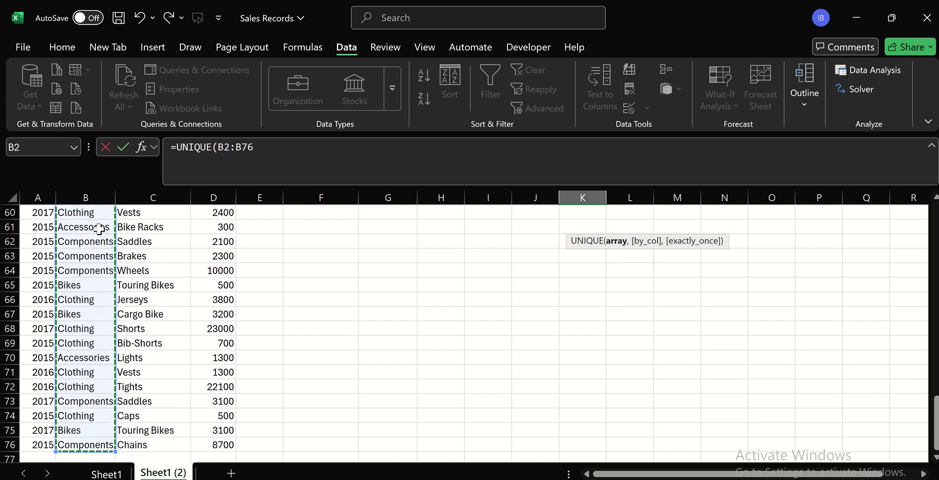
key("Return")
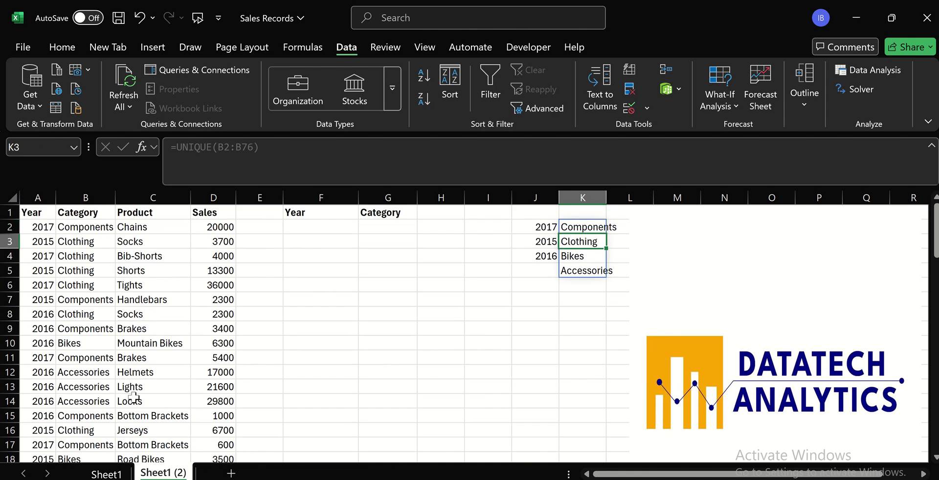
Set the data validation of cell F2 under Year to a list sourced from =$J$2:$J$4 and check its dropdown choices
left_click(307, 227)
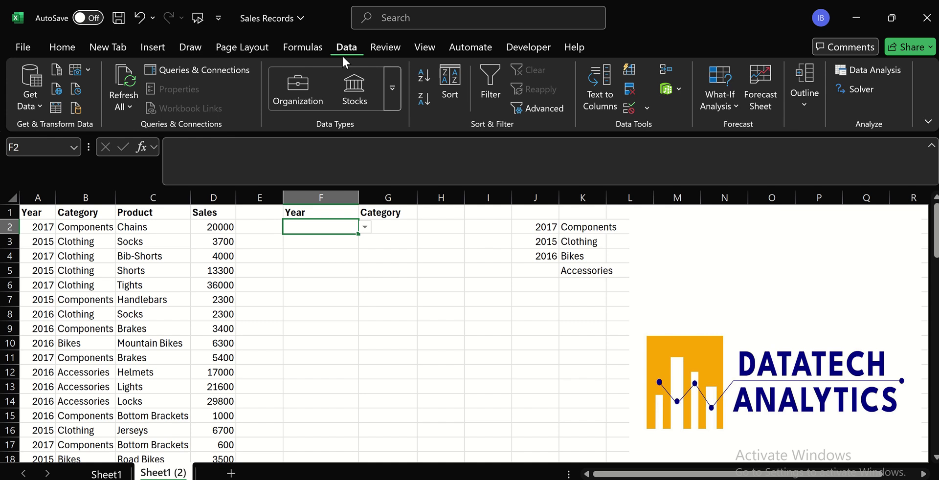
left_click(641, 109)
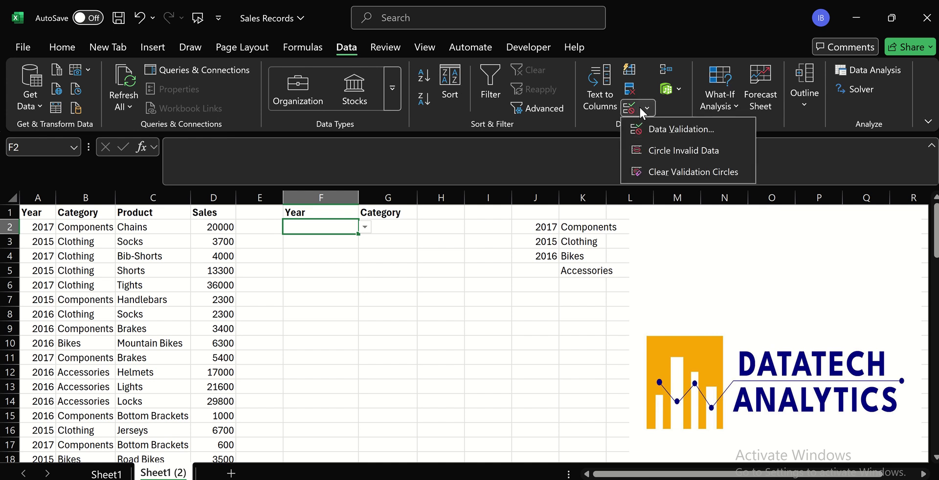
left_click(664, 130)
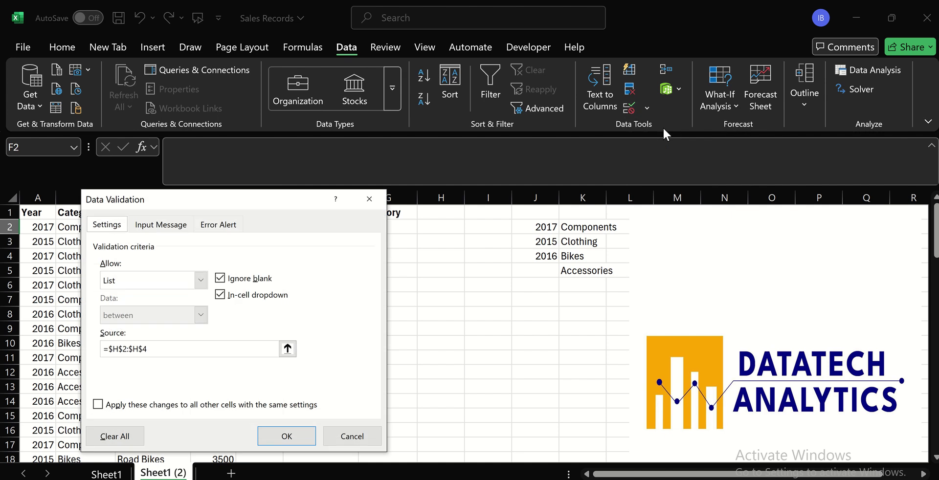
left_click(201, 282)
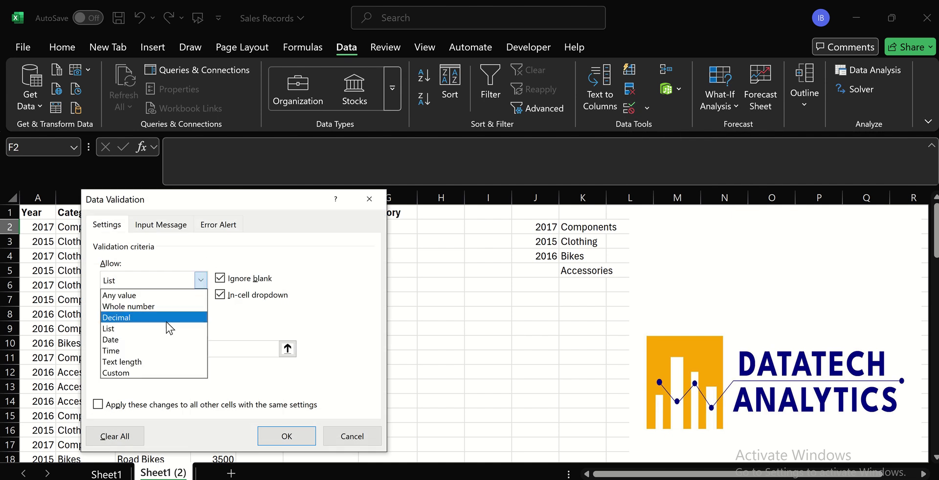
left_click(156, 328)
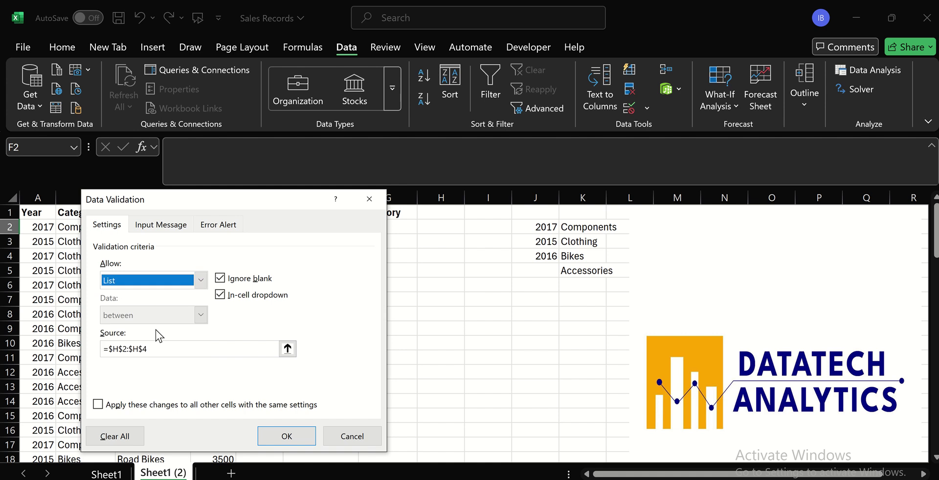
left_click(166, 352)
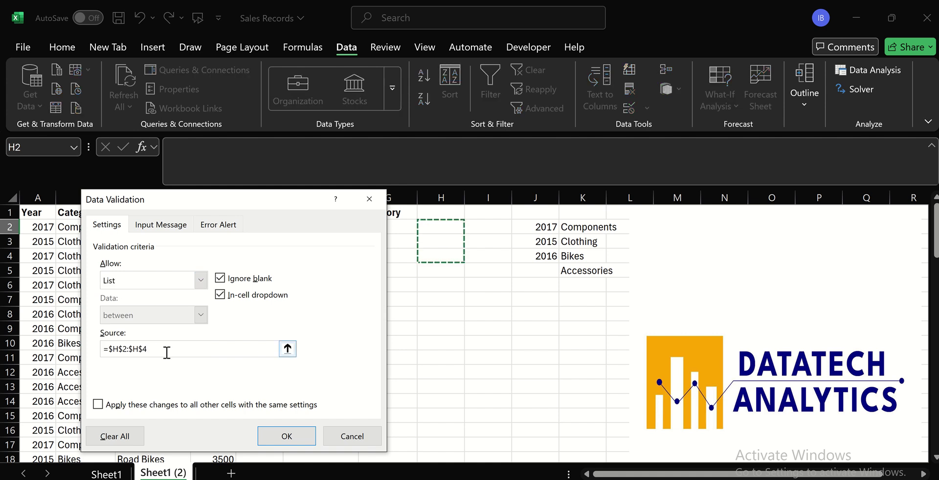
key("BackSpace")
key("BackSpace")
key("BackSpace")
key("BackSpace")
key("BackSpace")
key("BackSpace")
key("BackSpace")
key("BackSpace")
key("BackSpace")
key("BackSpace")
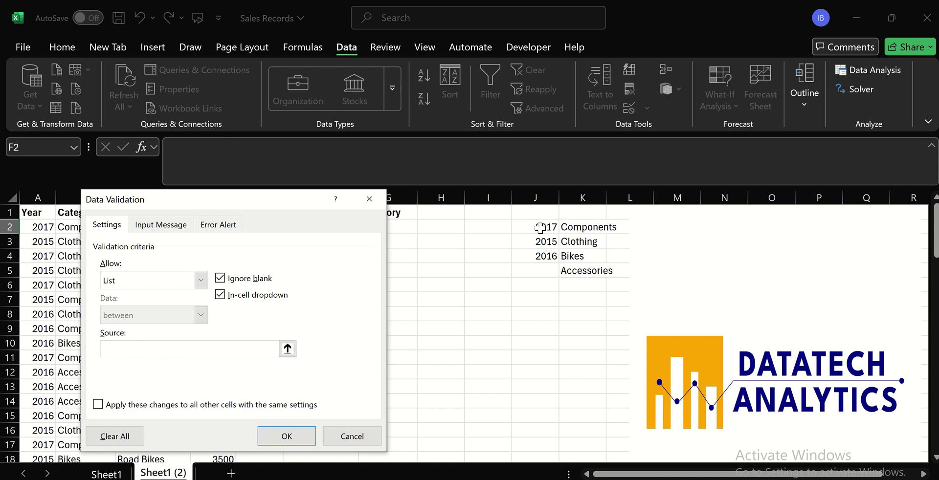
mouse_move(540, 227)
left_mouse_down()
mouse_move(538, 256)
mouse_move(538, 242)
left_mouse_up()
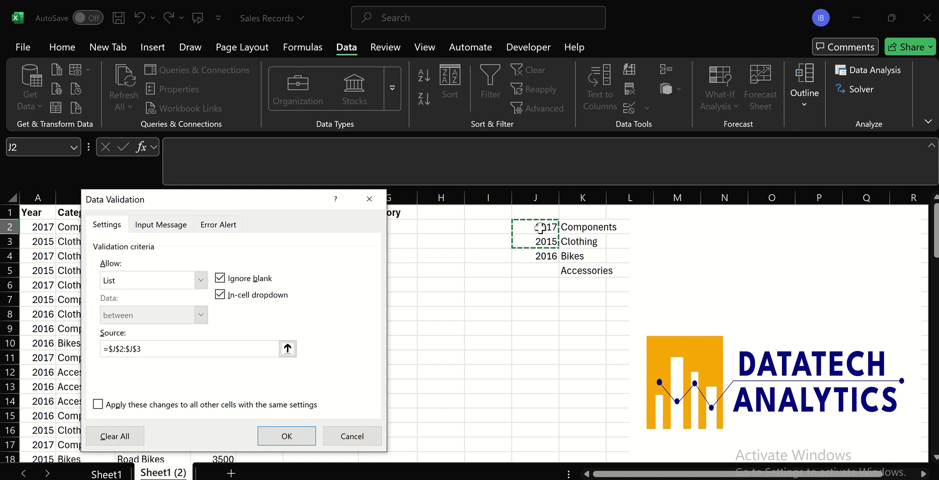
key("shift+Down")
key("Return")
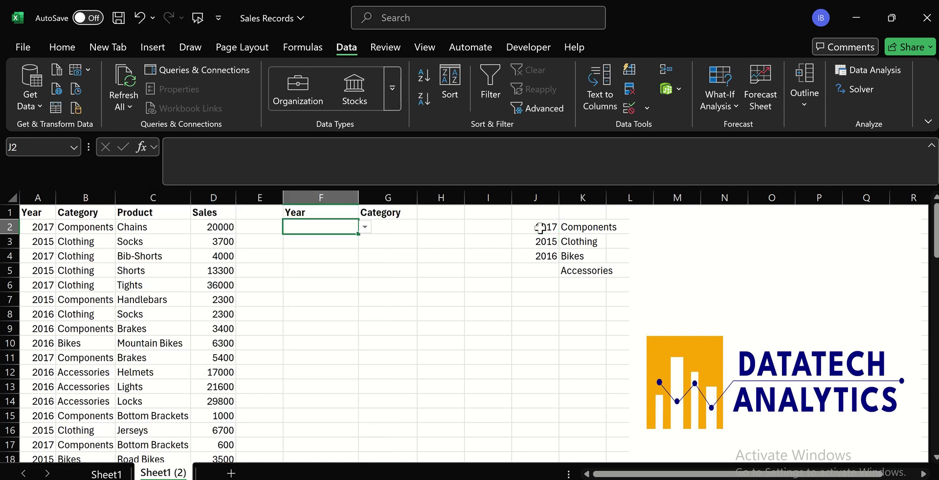
left_click(365, 227)
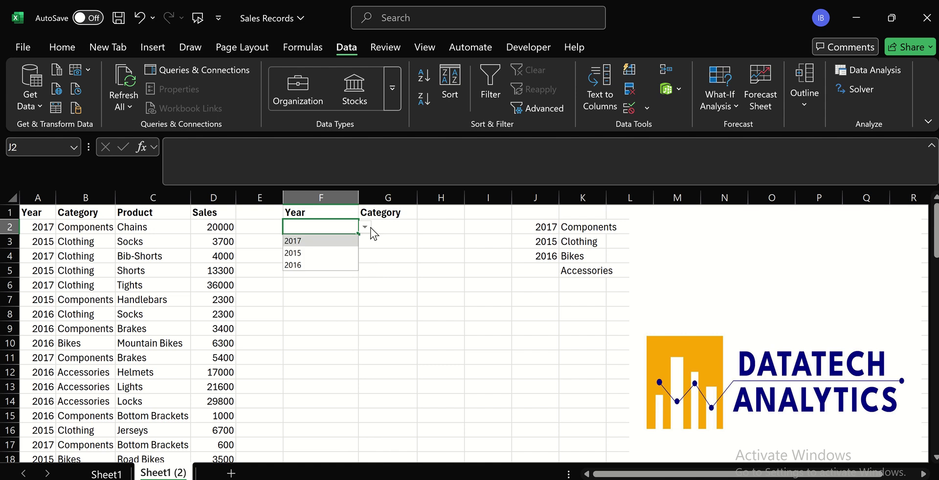
left_click(327, 301)
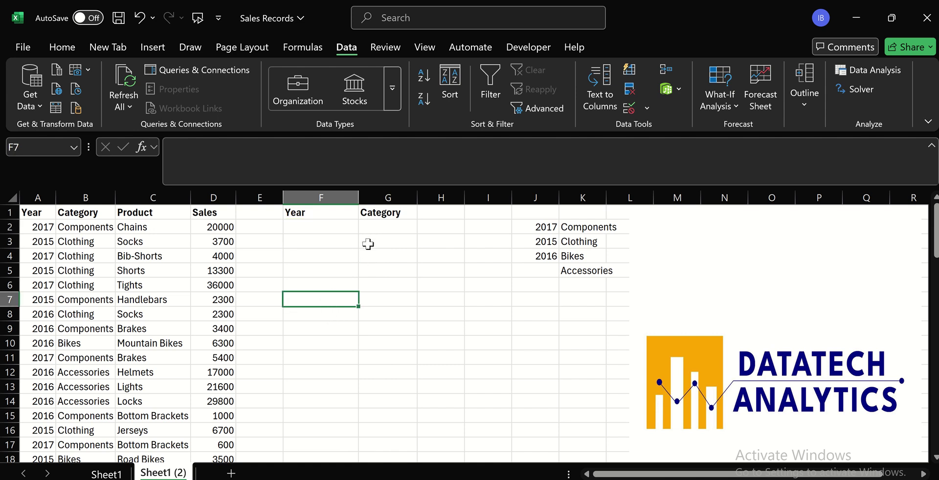
Set the data validation of cell G2 under Category to a list sourced from =$K$2:$K$5
left_click(379, 229)
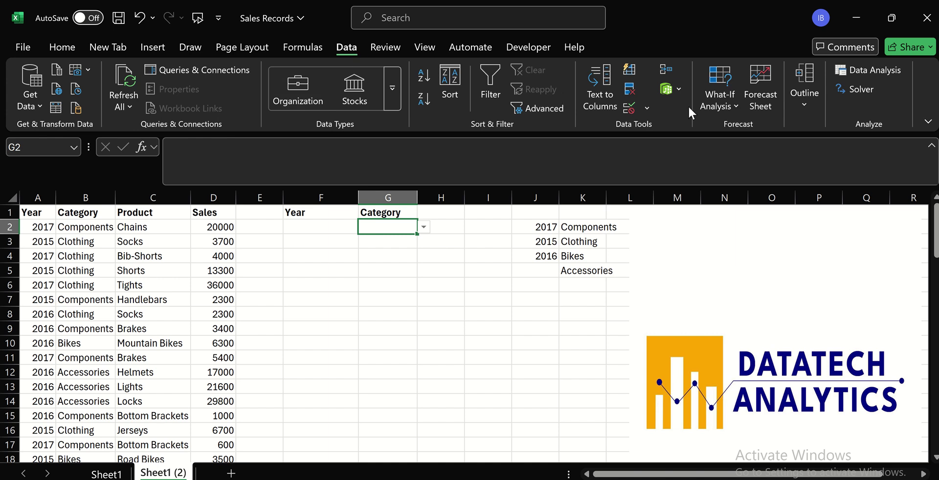
left_click(644, 109)
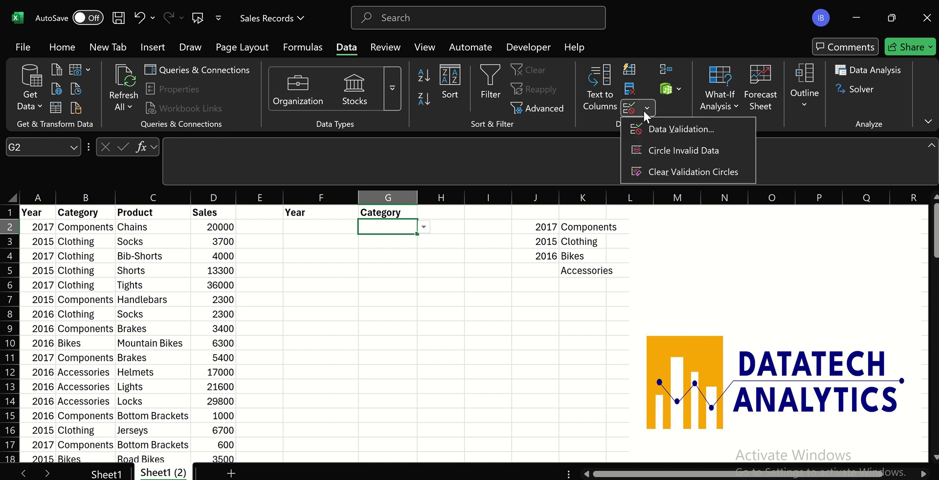
left_click(659, 123)
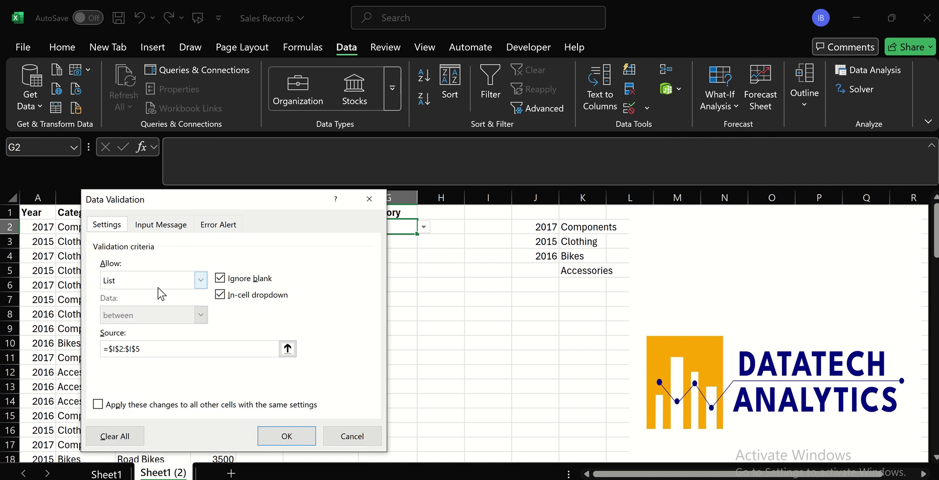
left_click(205, 282)
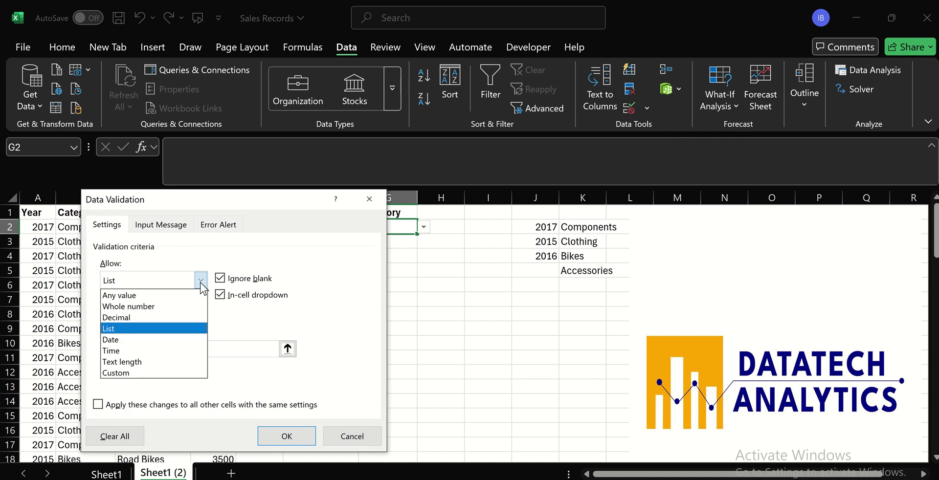
left_click(160, 325)
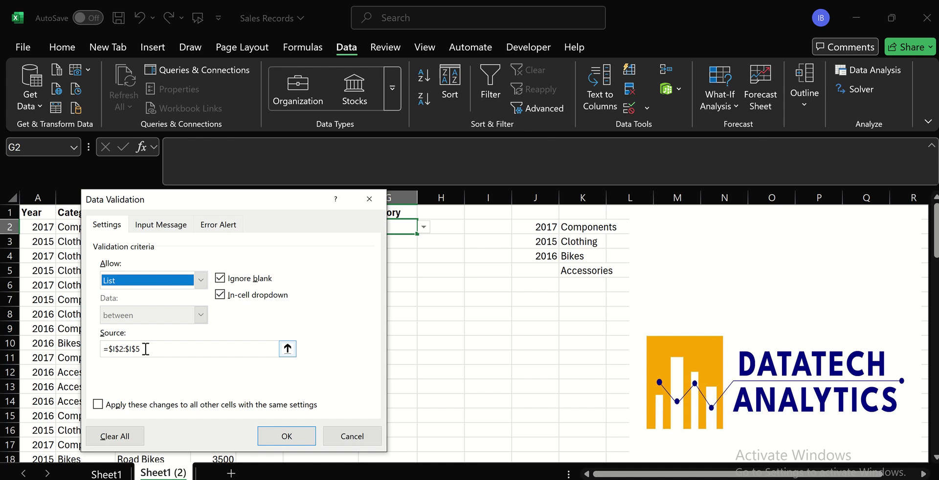
left_click(154, 346)
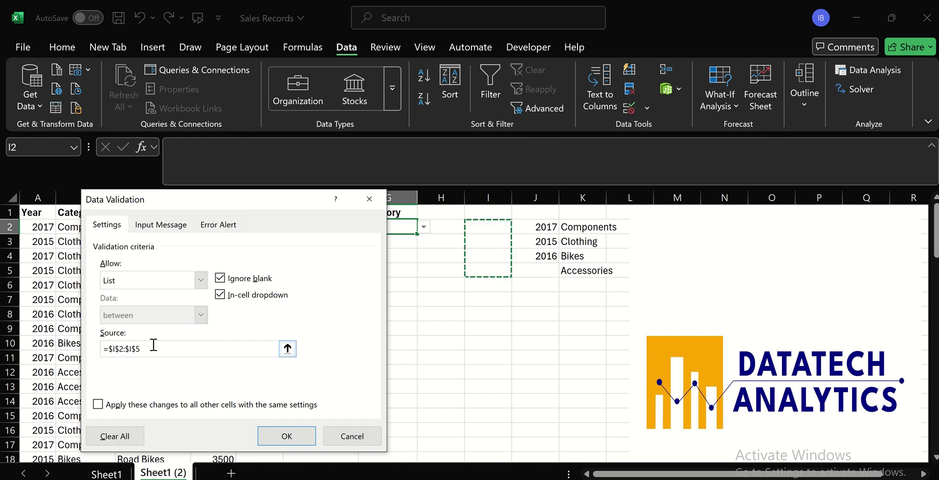
key("BackSpace")
key("BackSpace")
key("BackSpace")
key("BackSpace")
key("BackSpace")
key("BackSpace")
key("BackSpace")
key("BackSpace")
key("BackSpace")
key("BackSpace")
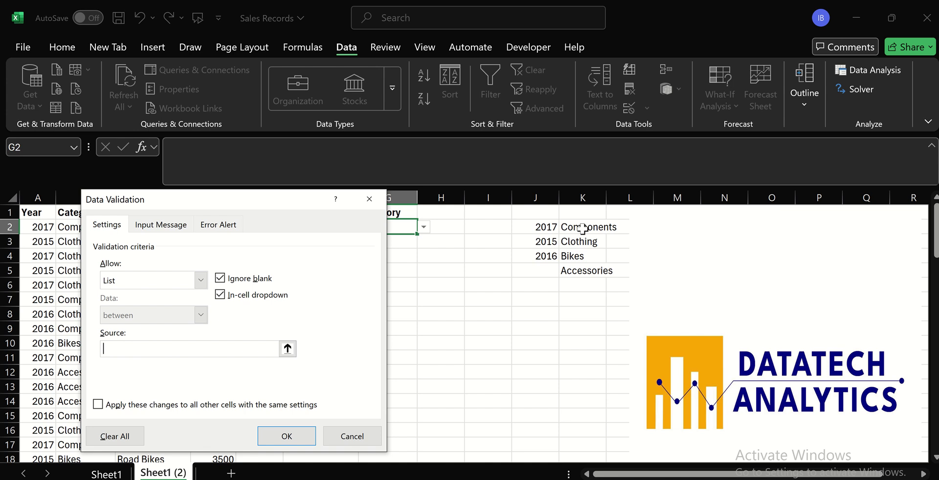
left_click_drag(582, 230, 582, 271)
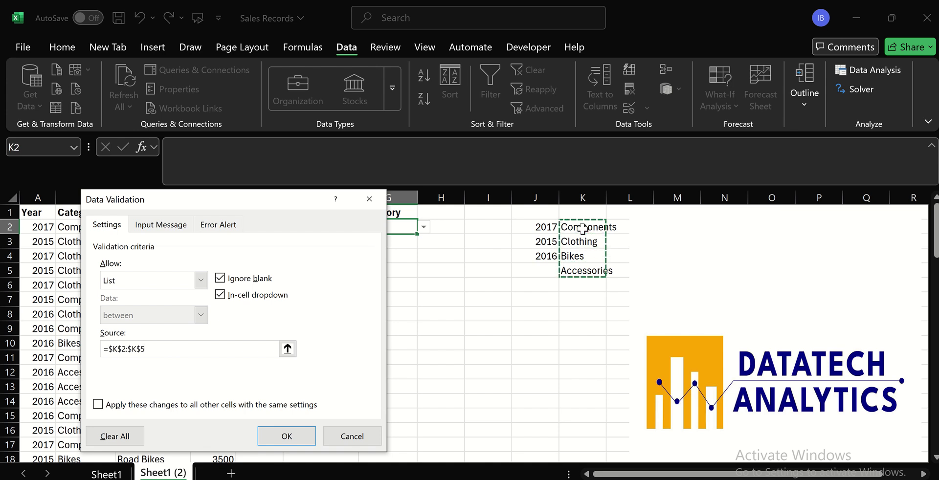
key("Return")
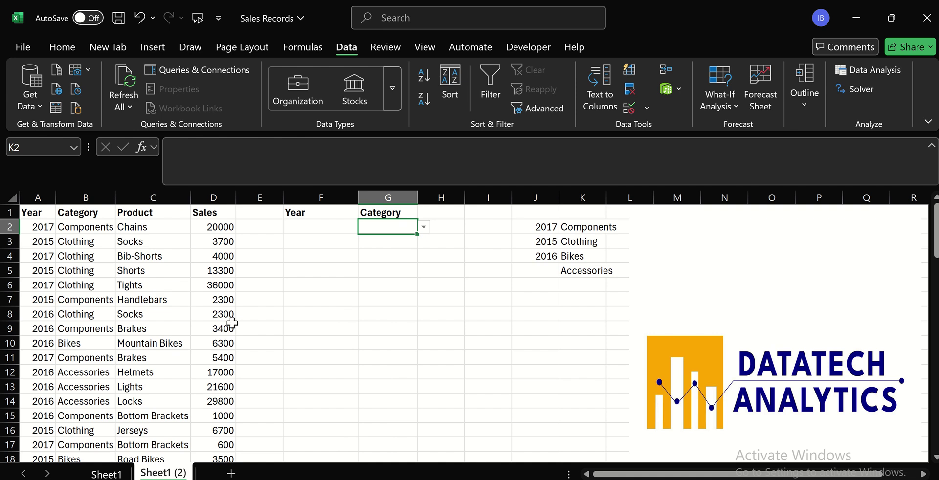
Start a FILTER formula in cell F4 with the sales records A2:D76 as its array
left_click(309, 256)
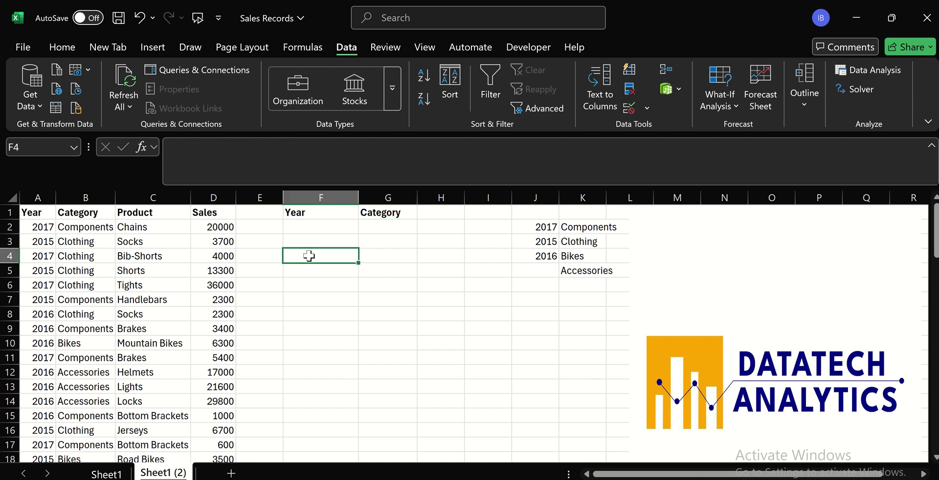
type("=fil")
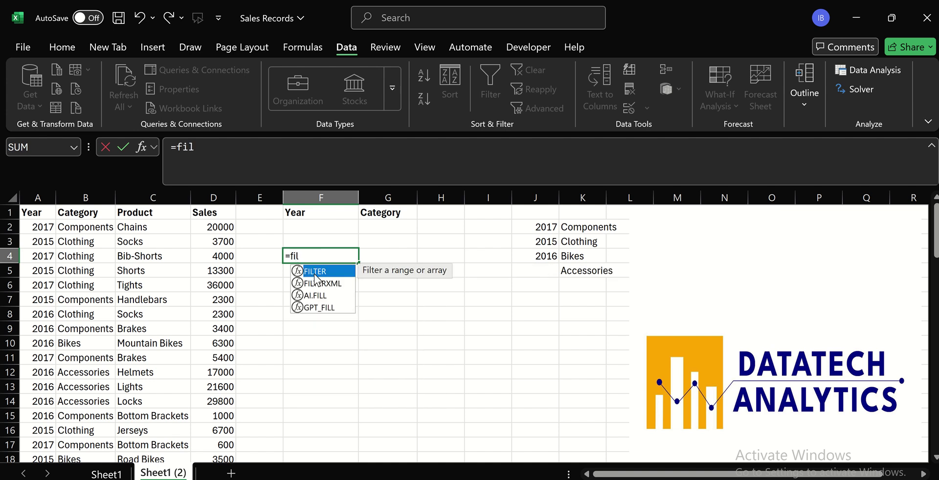
double_click(315, 273)
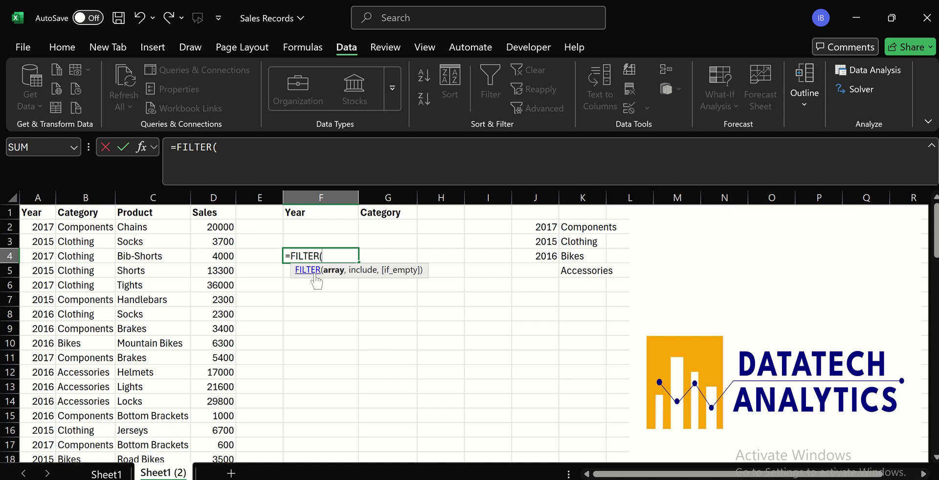
left_click(43, 226)
key("ctrl+shift+Right")
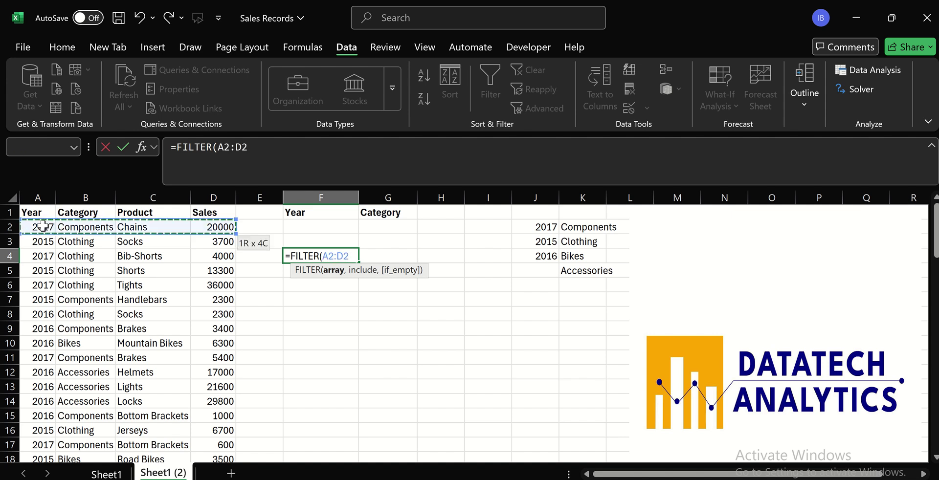
key("ctrl+shift+Down")
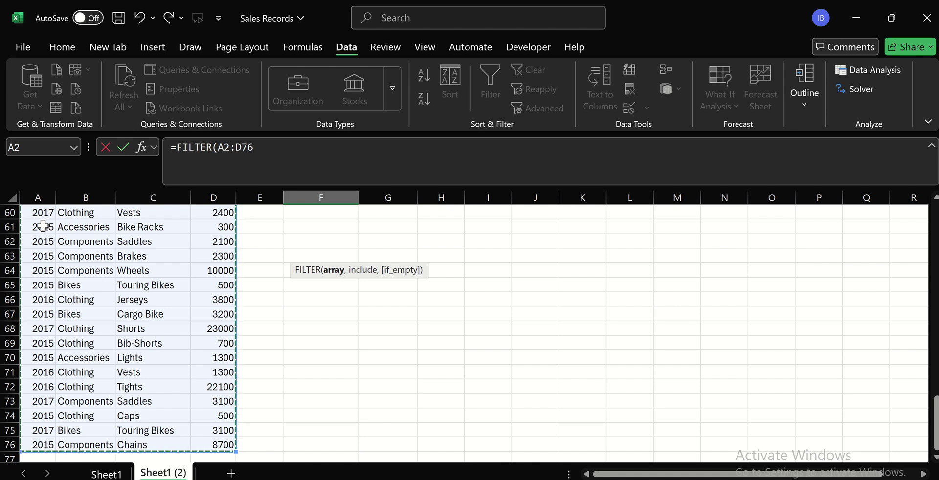
type(",")
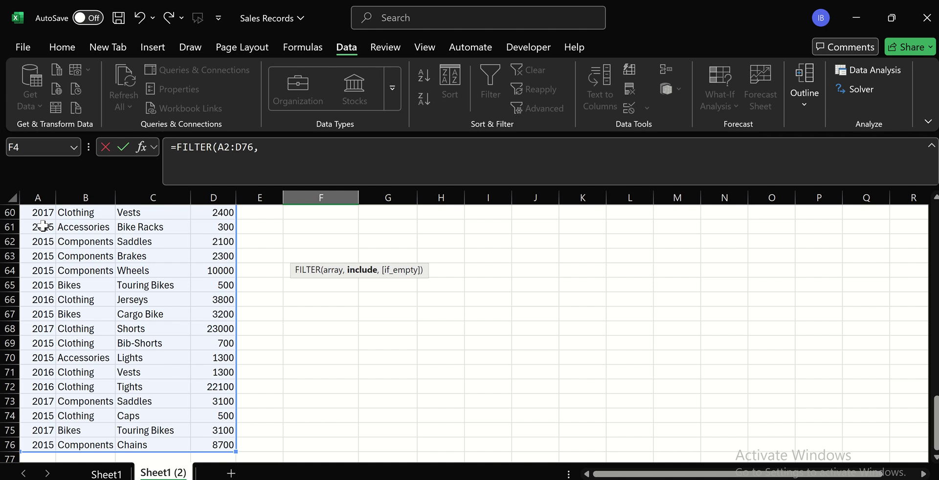
type("fi")
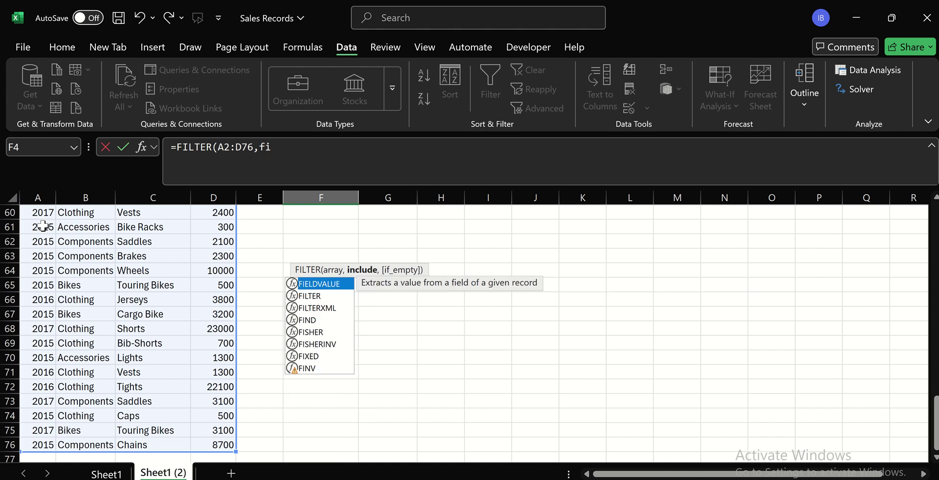
type("l")
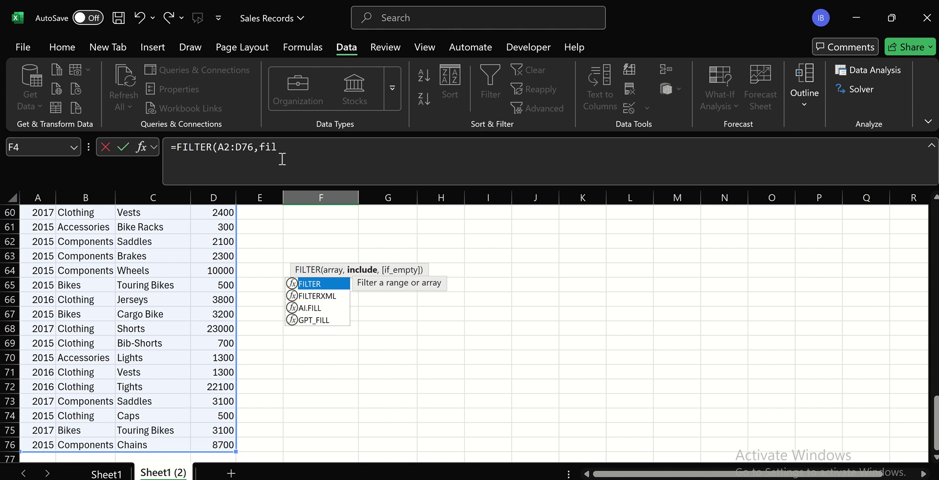
key("BackSpace")
key("BackSpace")
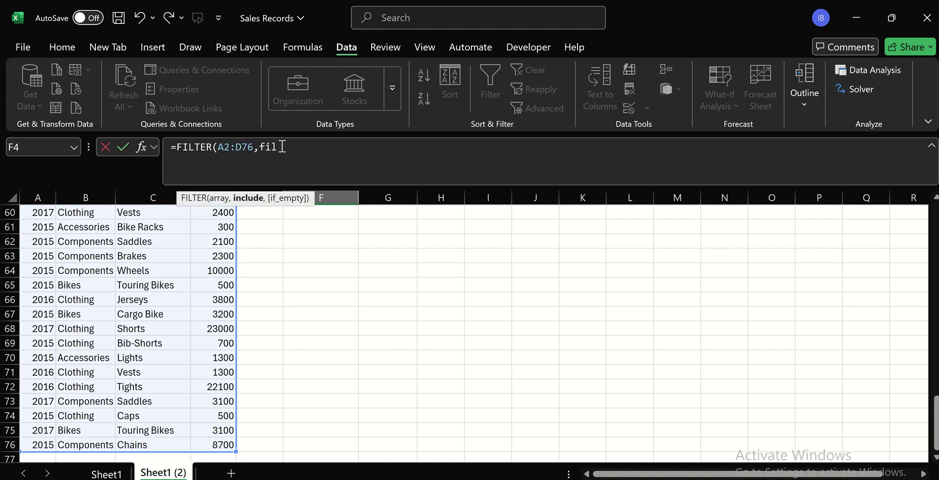
key("BackSpace")
Add A2:A76=F2 as the formula's include condition, with an opening parenthesis in front of it
scroll(523, 347, "up", 16)
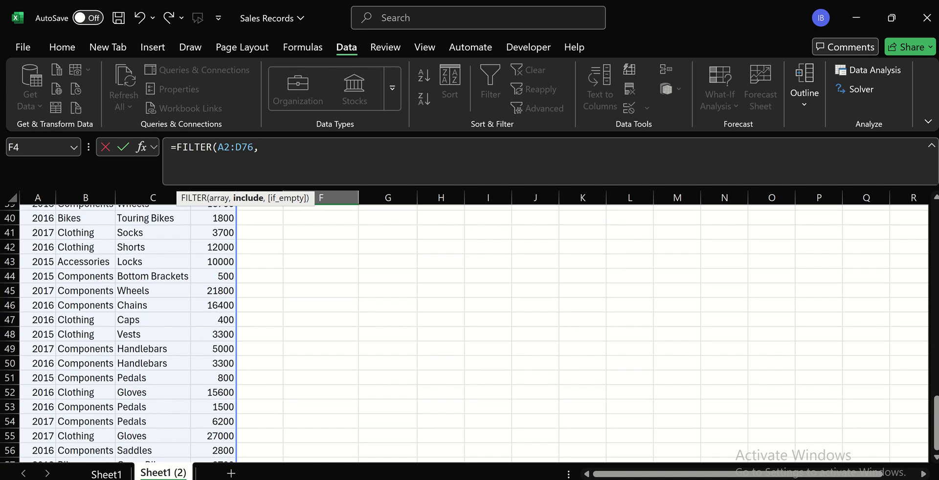
scroll(523, 347, "up", 4)
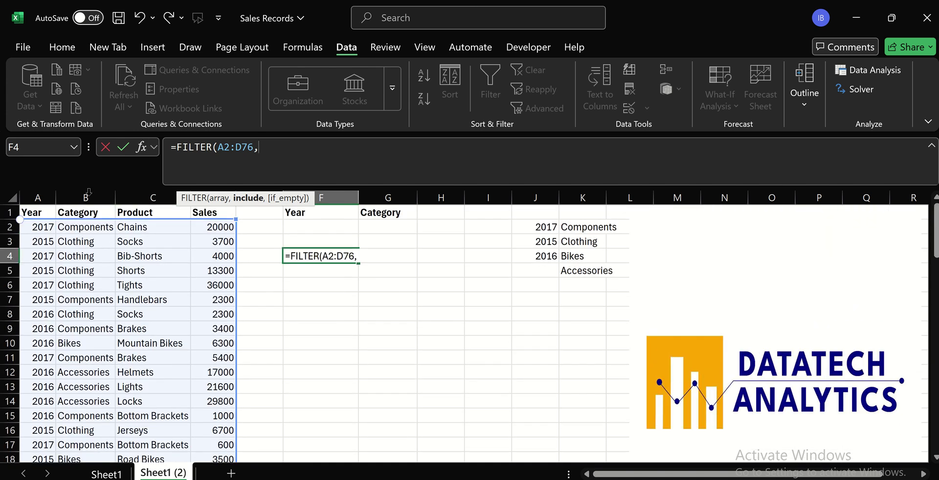
left_click(49, 228)
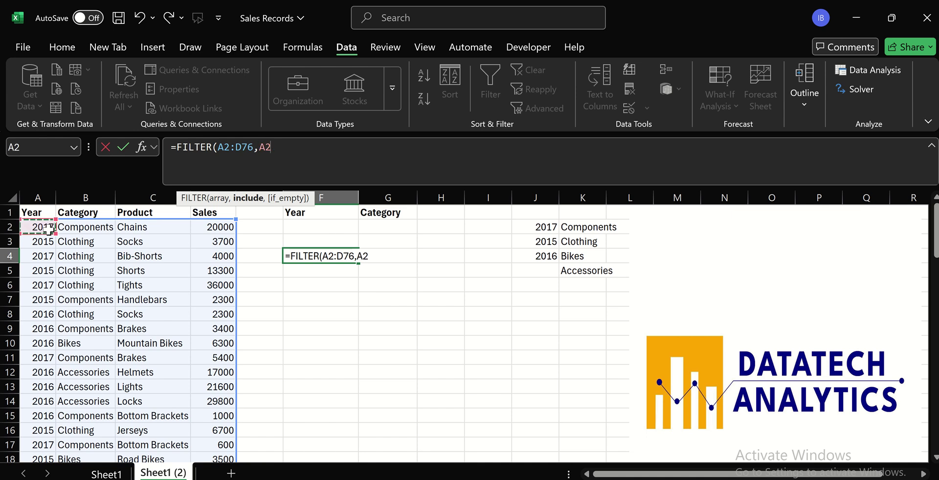
key("ctrl+shift+Down")
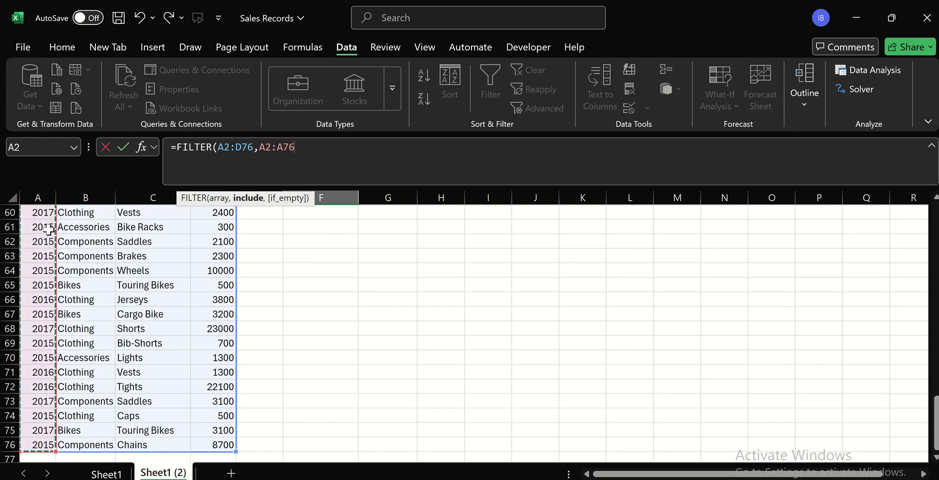
type("=")
scroll(49, 228, "up", 20)
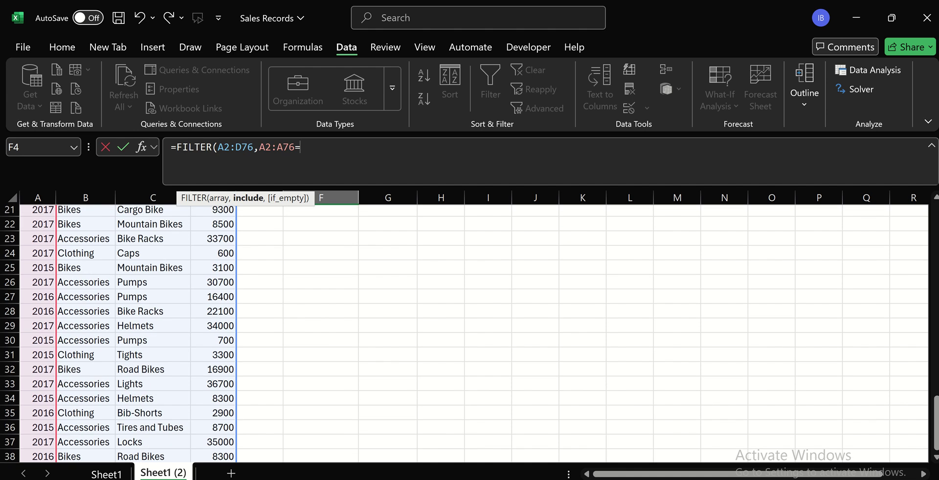
scroll(323, 254, "down", 1)
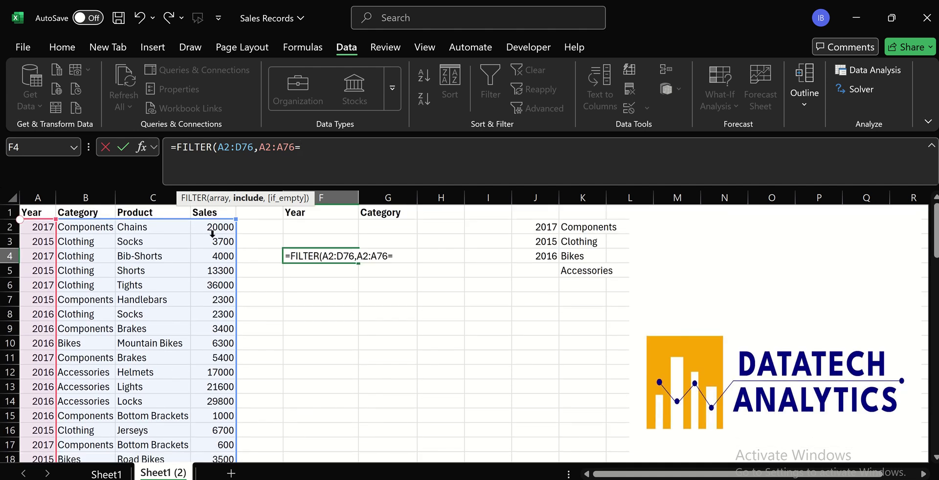
left_click(340, 230)
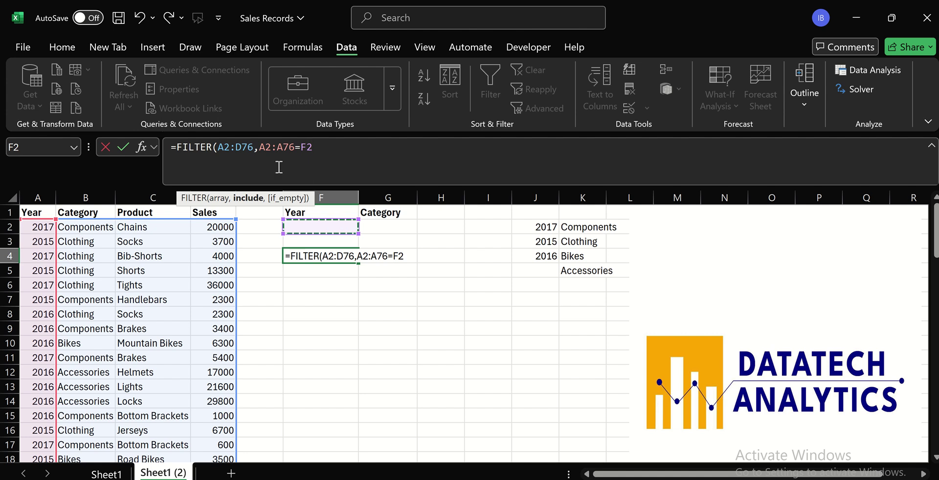
left_click(261, 147)
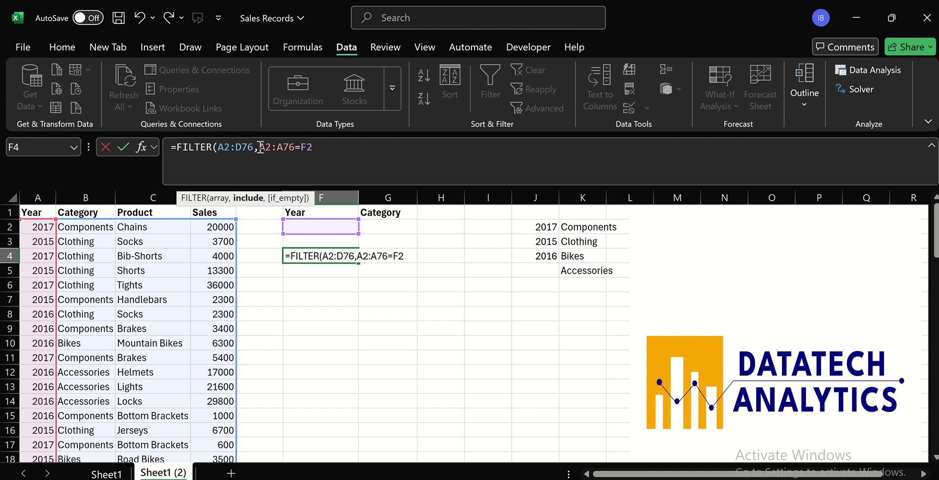
type("(")
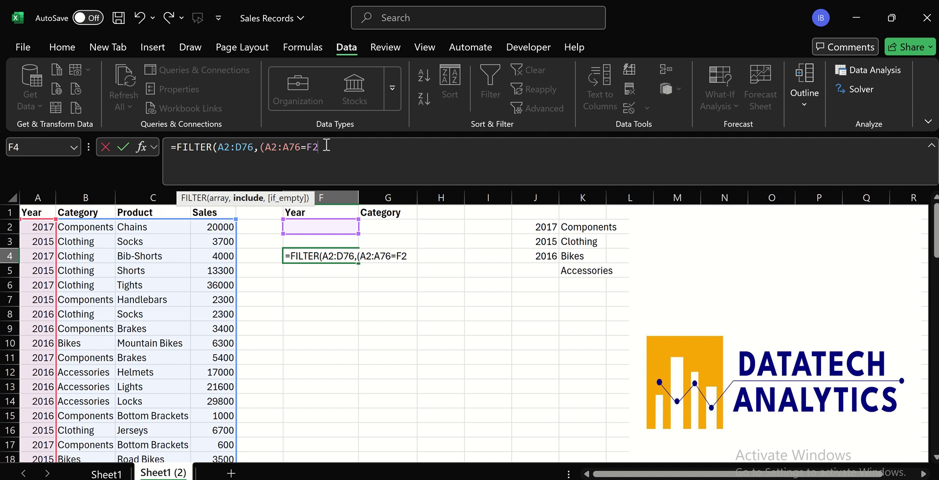
Close the year condition, multiply it by (B2:B76=G2), and enter the completed FILTER formula
type(")*(")
left_click(84, 227)
key("ctrl+shift+Down")
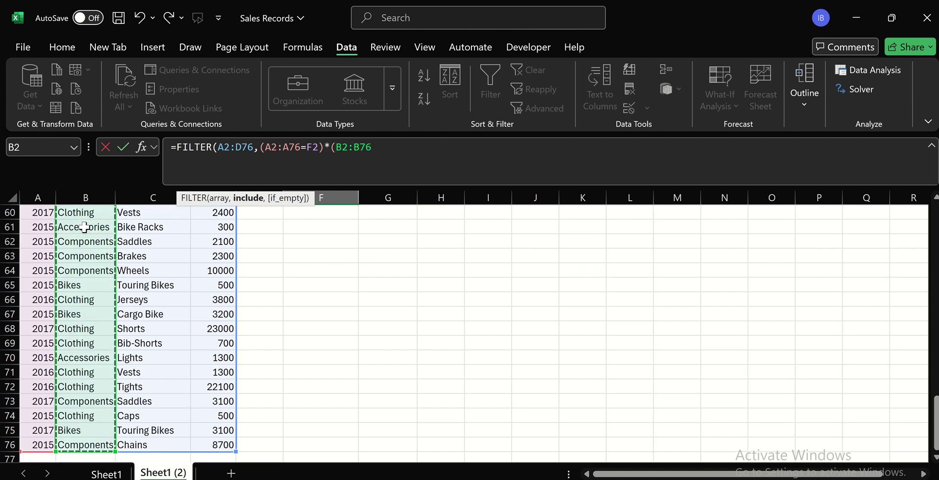
type("=")
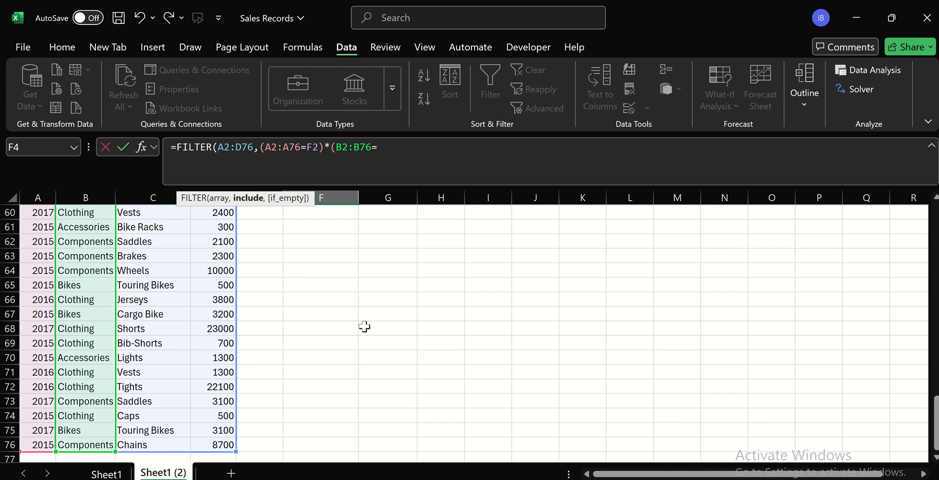
scroll(365, 328, "up", 10)
scroll(398, 235, "up", 10)
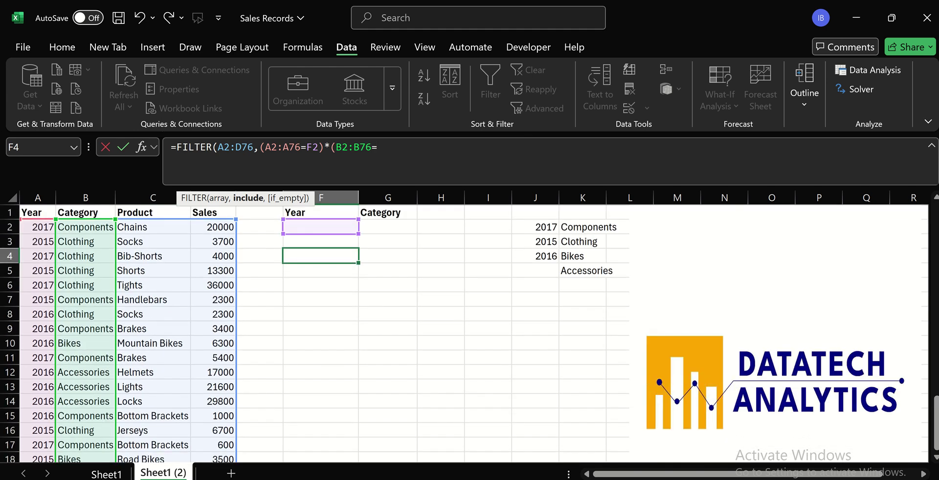
left_click(397, 226)
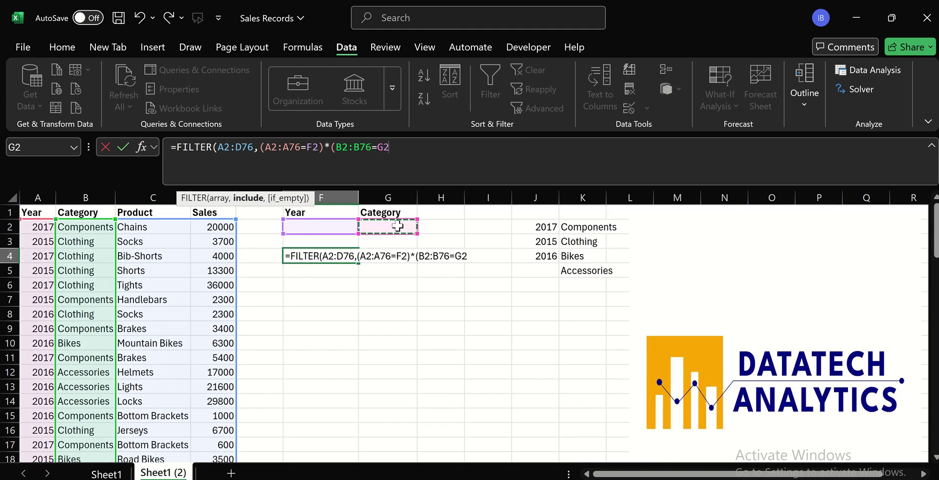
type("))")
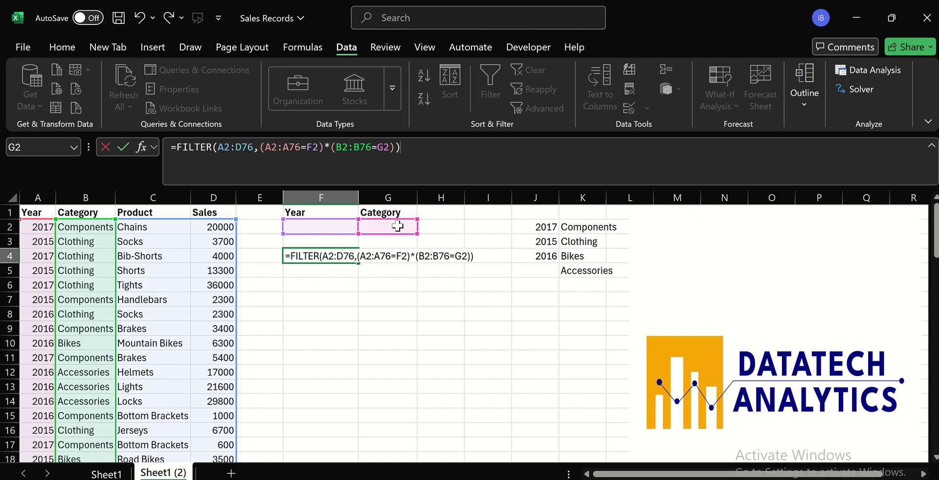
key("Return")
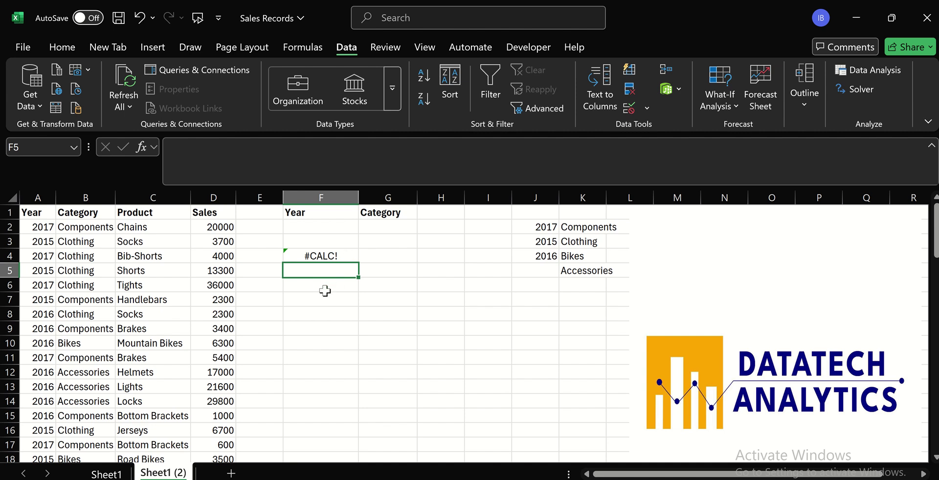
Choose 2015 from the Year dropdown in F2 and Clothing from the Category dropdown in G2
left_click(322, 229)
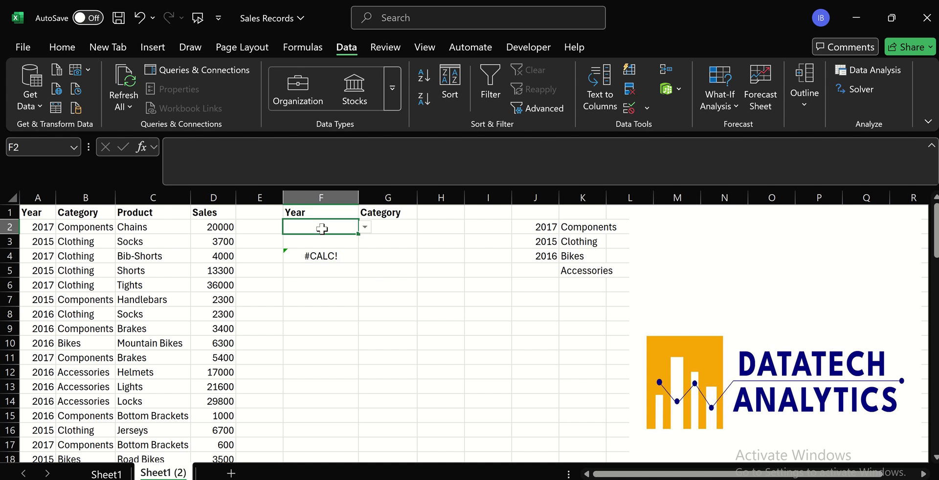
left_click(365, 228)
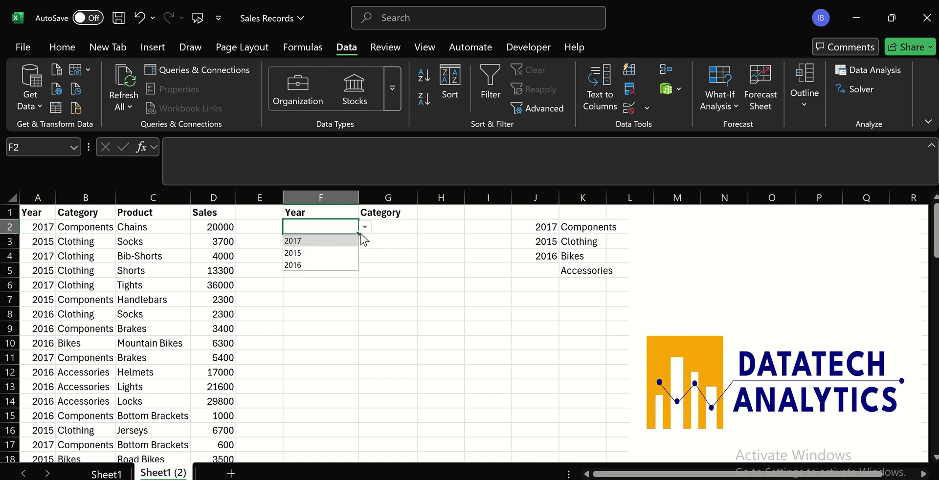
left_click(317, 255)
left_click(389, 226)
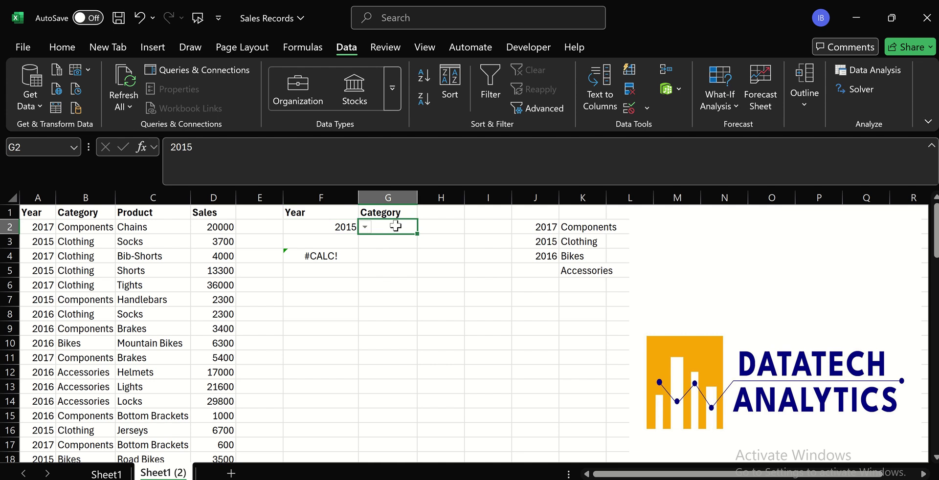
left_click(424, 227)
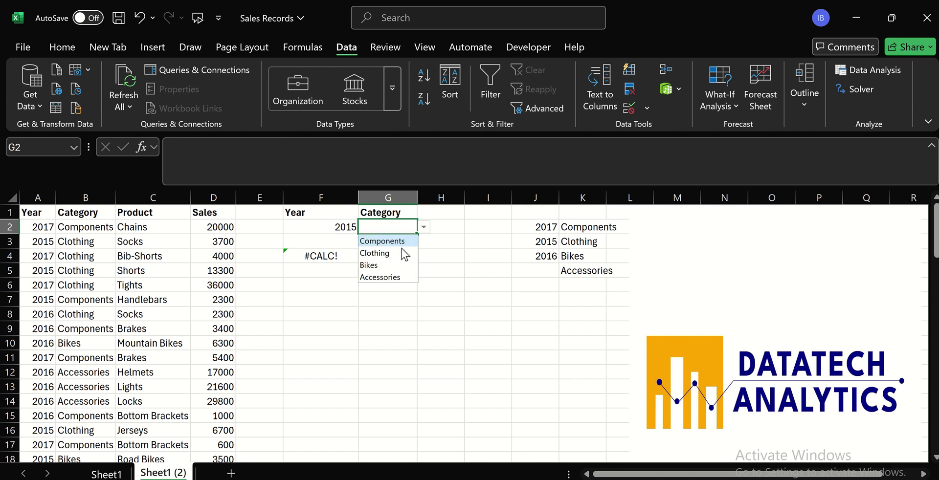
left_click(396, 255)
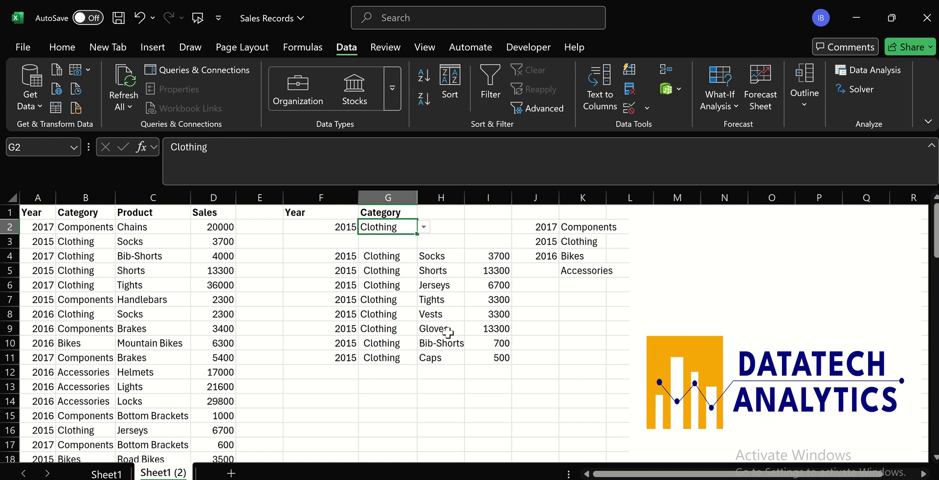
Change the Year selection in F2 to 2017 and the Category selection in G2 to Components
left_click(342, 228)
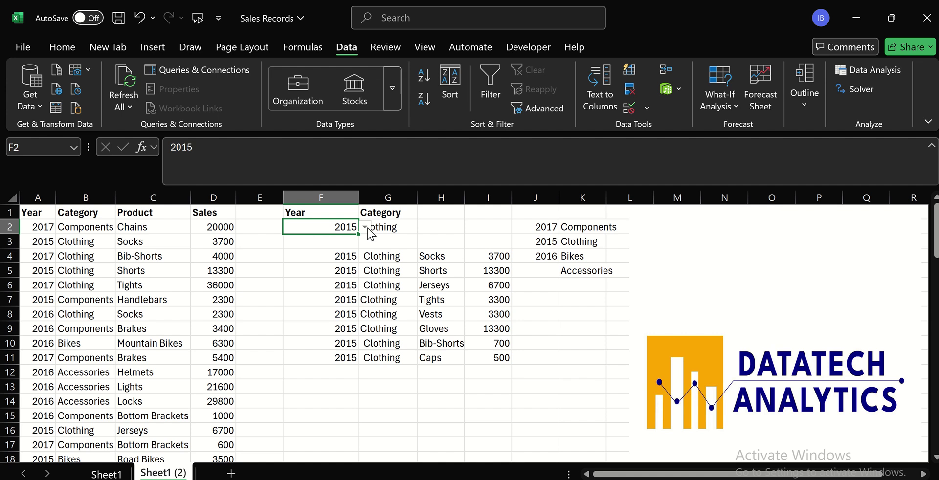
left_click(365, 228)
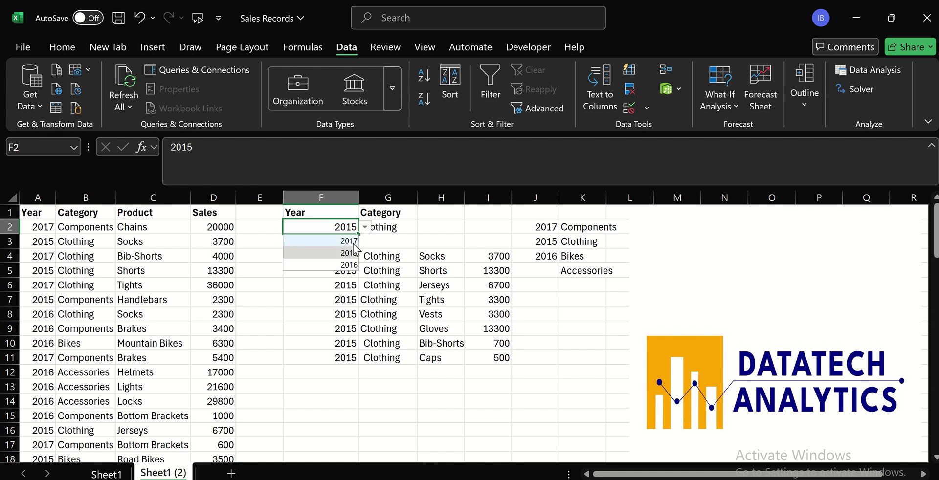
left_click(351, 241)
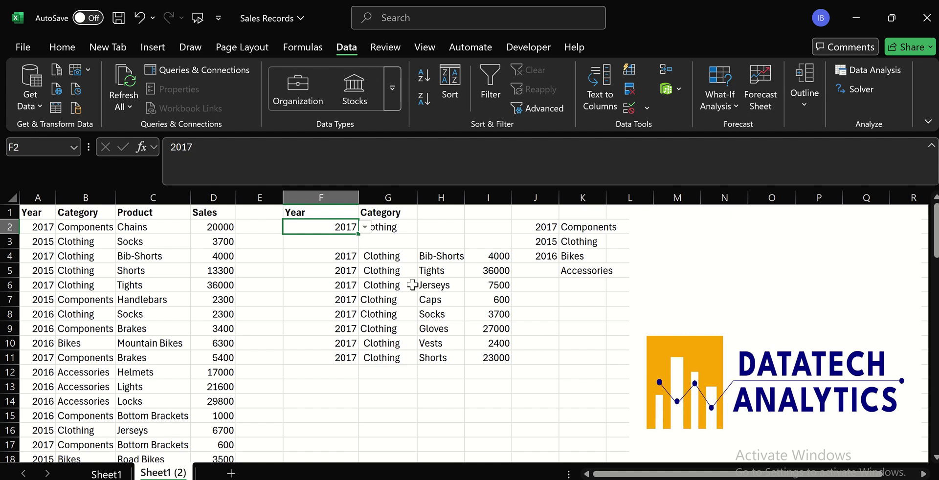
left_click(395, 227)
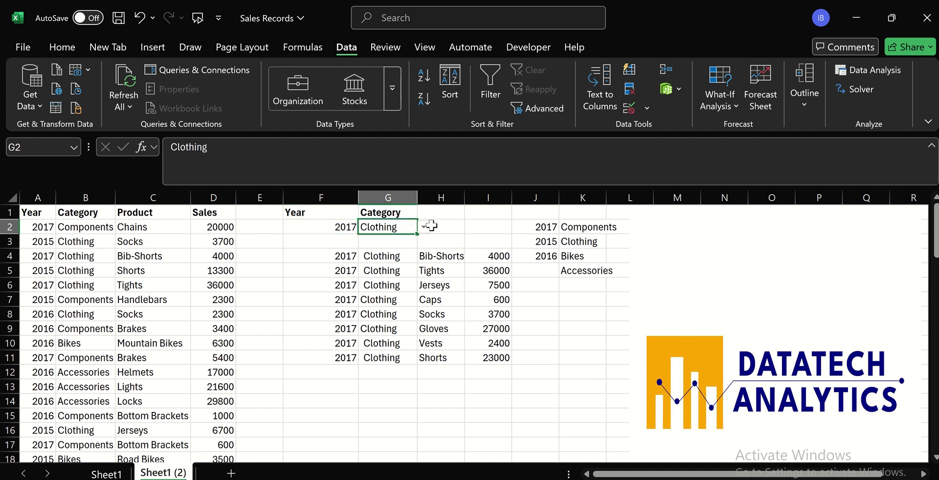
left_click(424, 227)
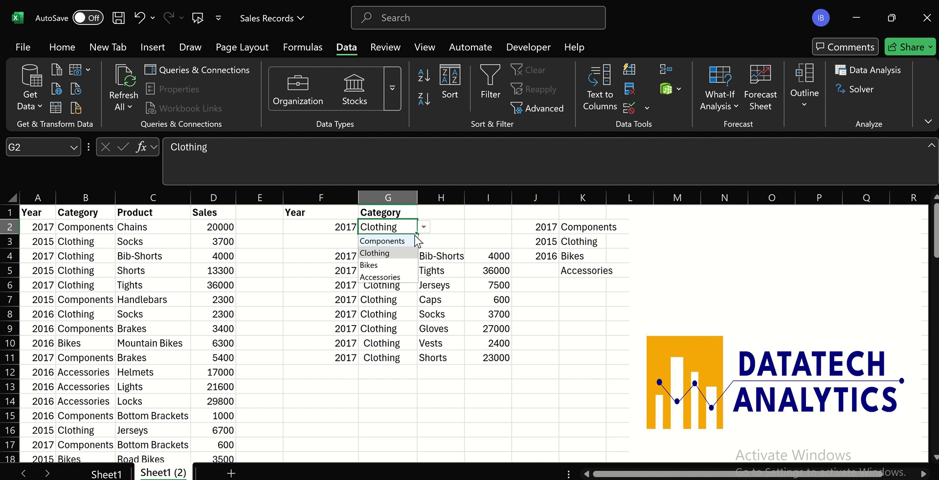
left_click(405, 245)
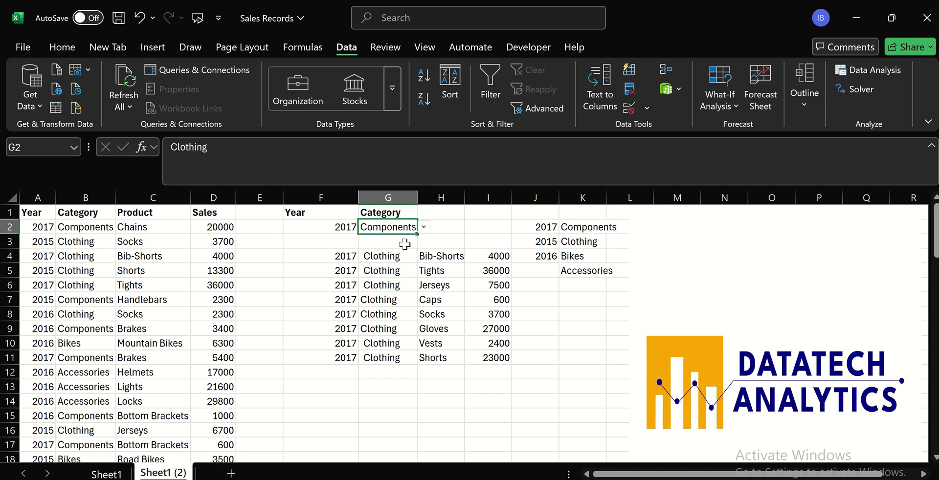
Autofit column H to its contents and hide the helper columns J and K that hold the unique values
double_click(464, 198)
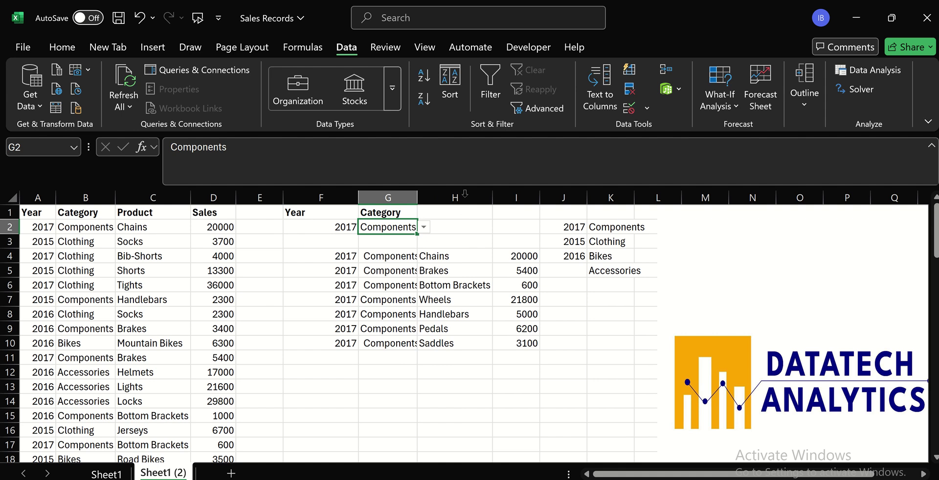
left_click(437, 377)
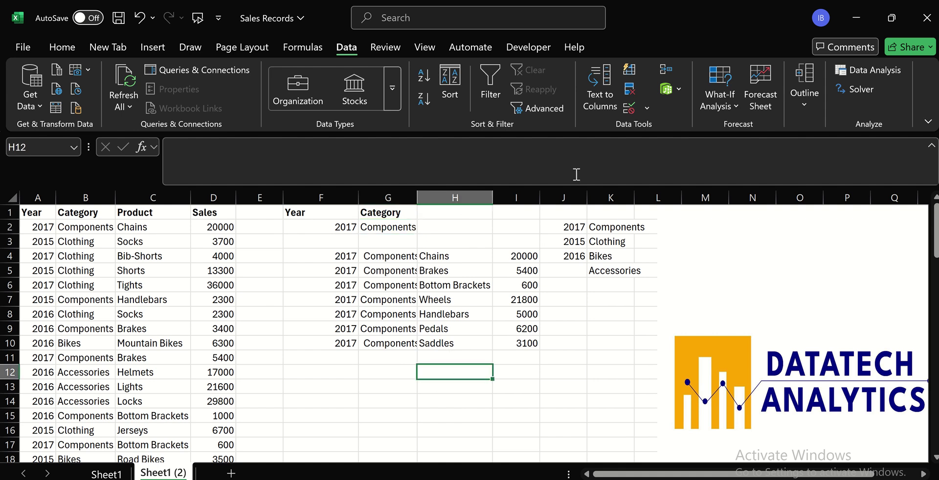
left_click(565, 196)
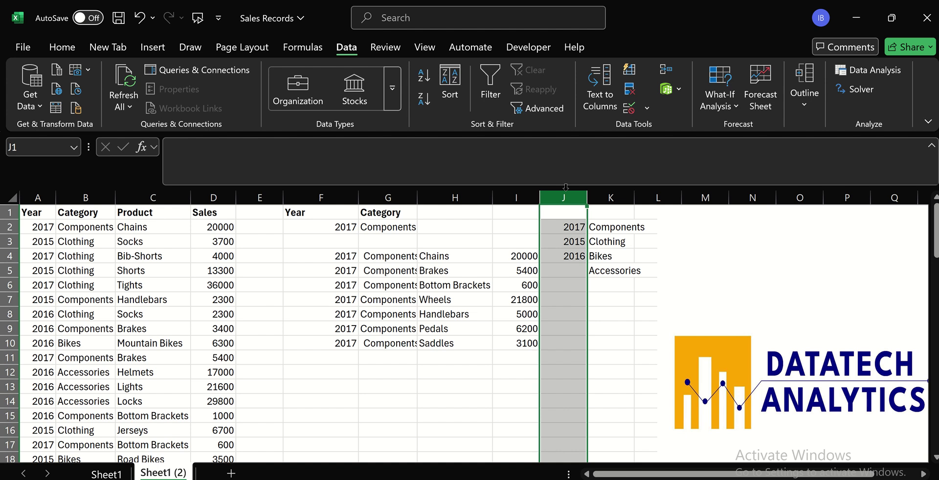
key("shift+Right")
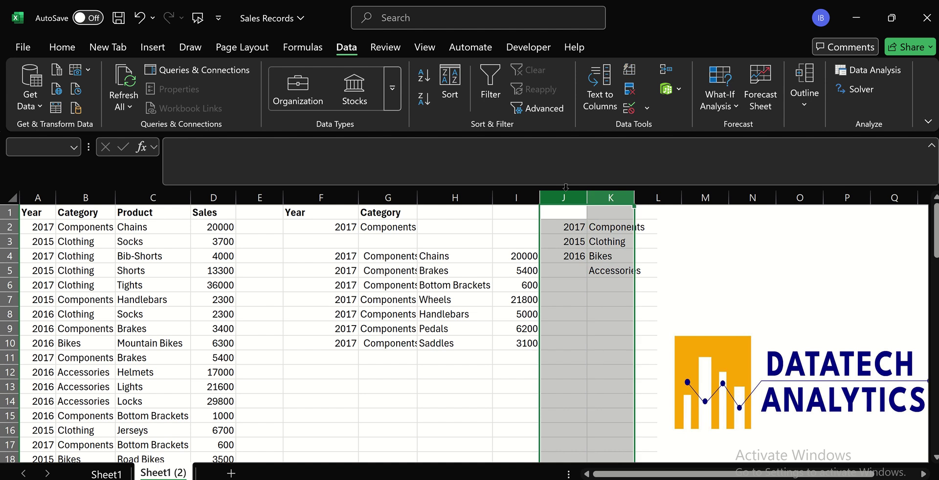
right_click(578, 227)
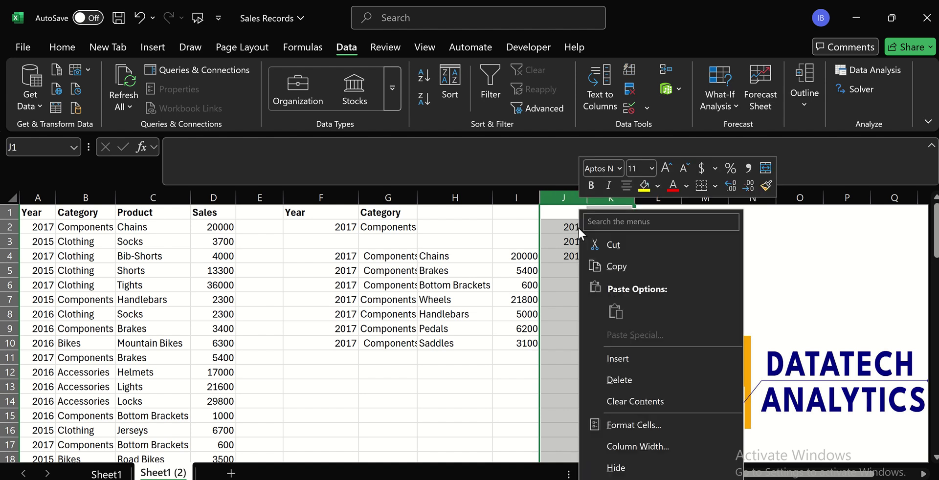
left_click(625, 469)
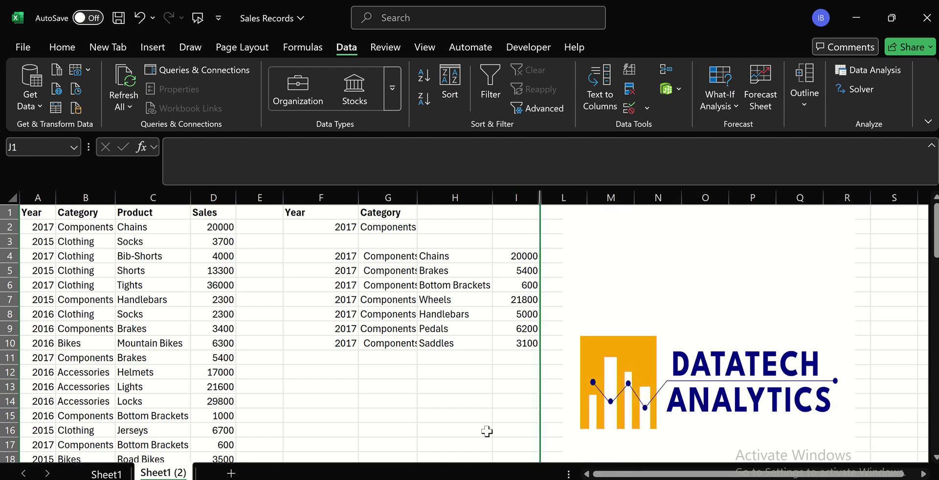
left_click(396, 414)
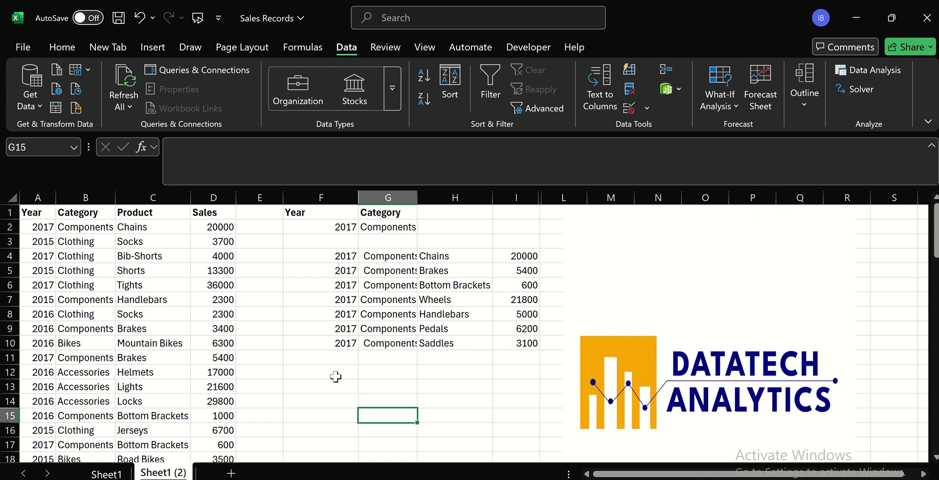
Edit the formula in F4 to nest the FILTER function as the array of a CHOOSECOLS function
left_click(343, 254)
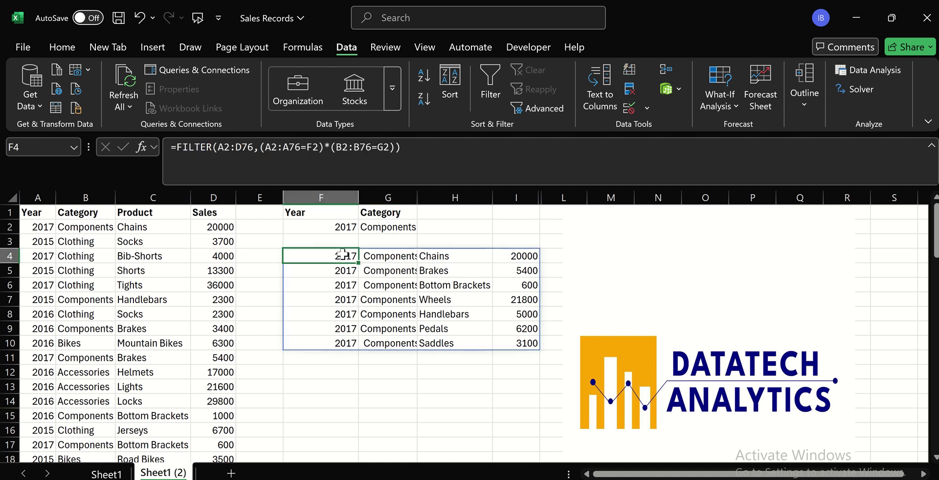
left_click(176, 147)
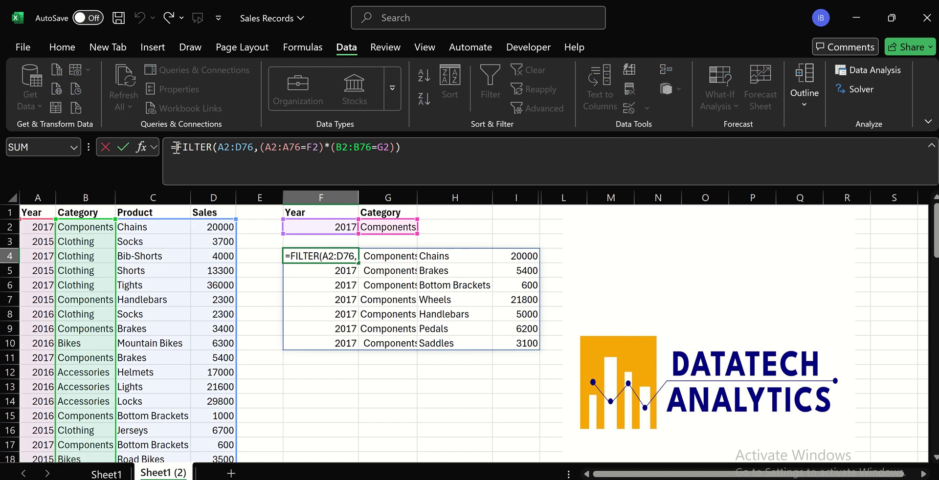
type("ch")
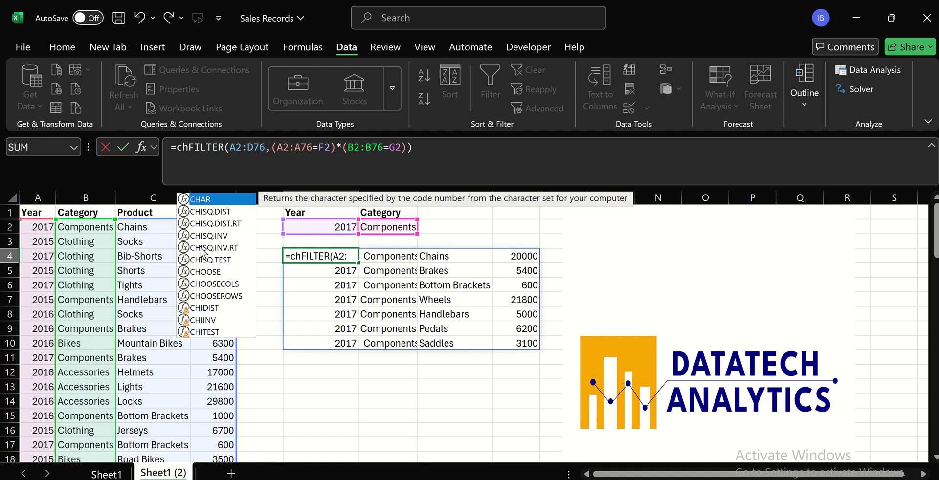
double_click(212, 285)
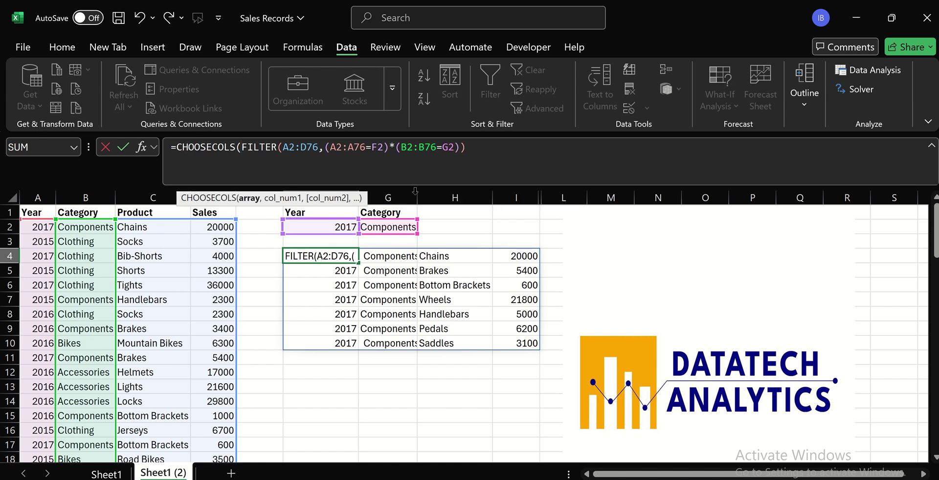
Add column numbers 1,2,4 after the FILTER array, close the CHOOSECOLS function and enter the formula
left_click(477, 153)
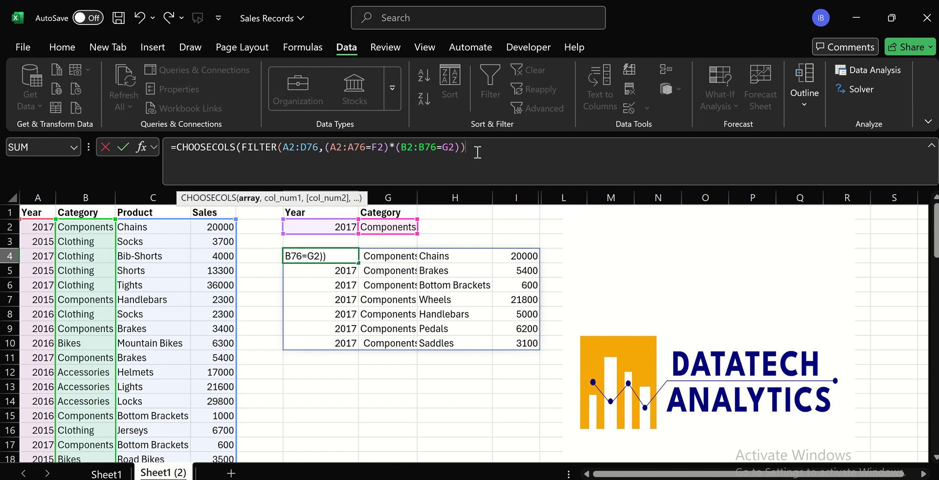
type(",")
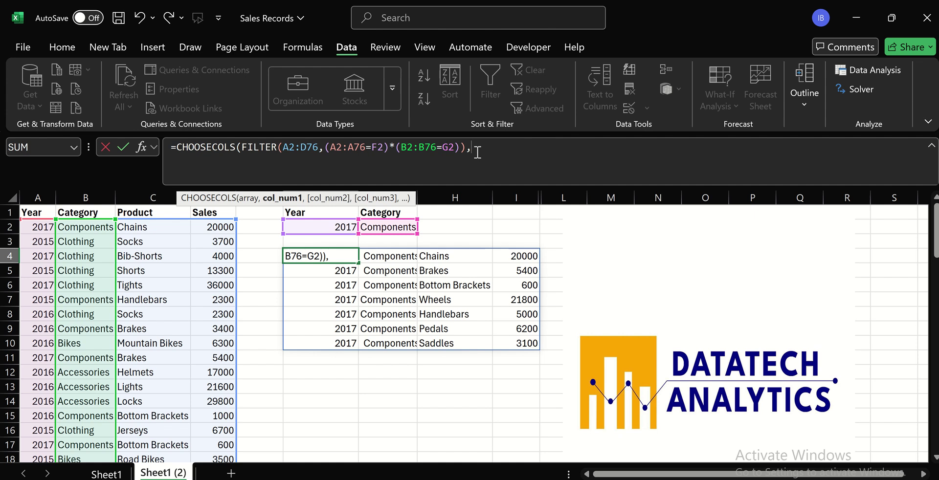
type("1,")
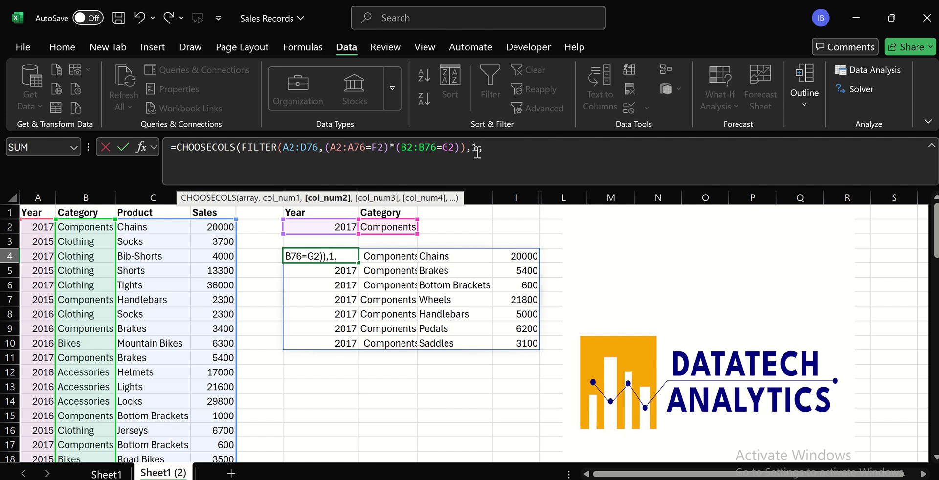
type("2,4")
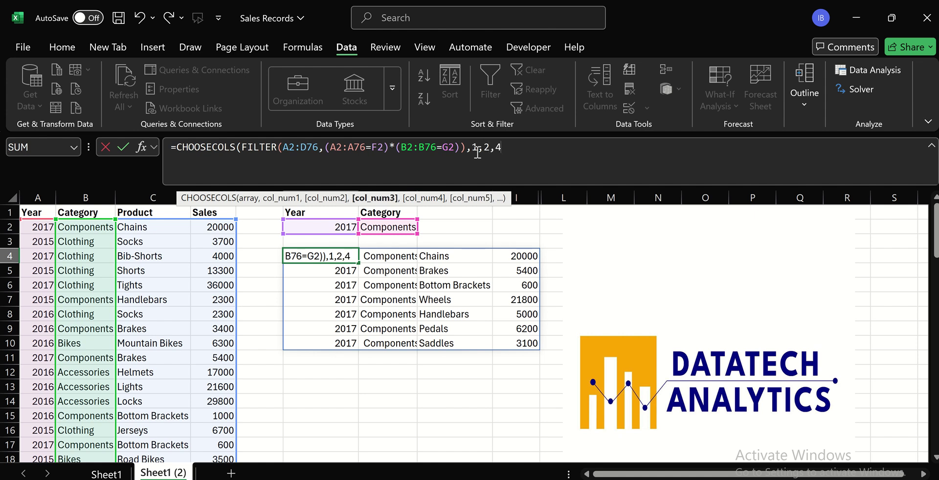
type(")")
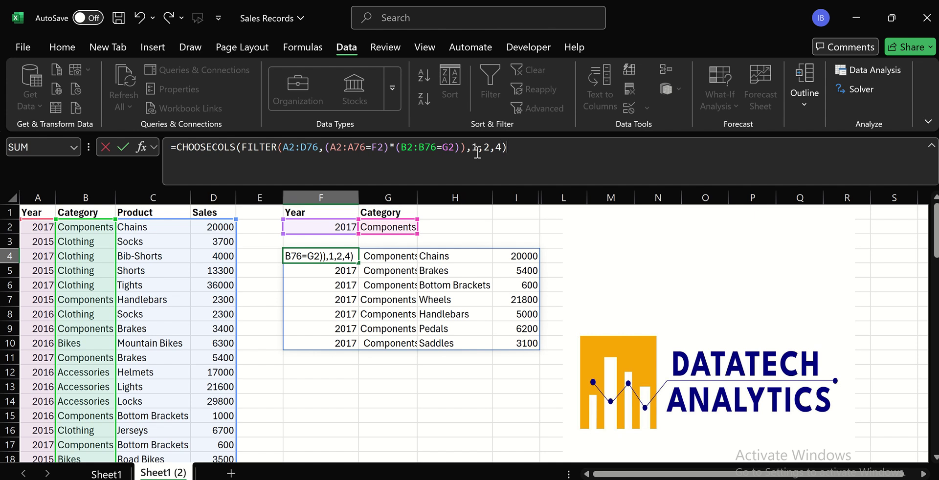
key("Return")
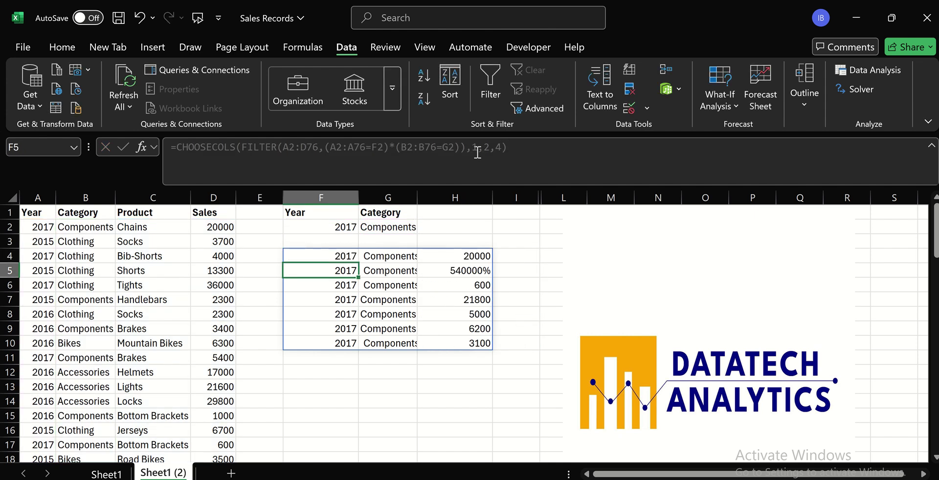
Copy the formatting of H4 onto the percentage-formatted sales value in H5 with Format Painter, and autofit column G
left_click(475, 274)
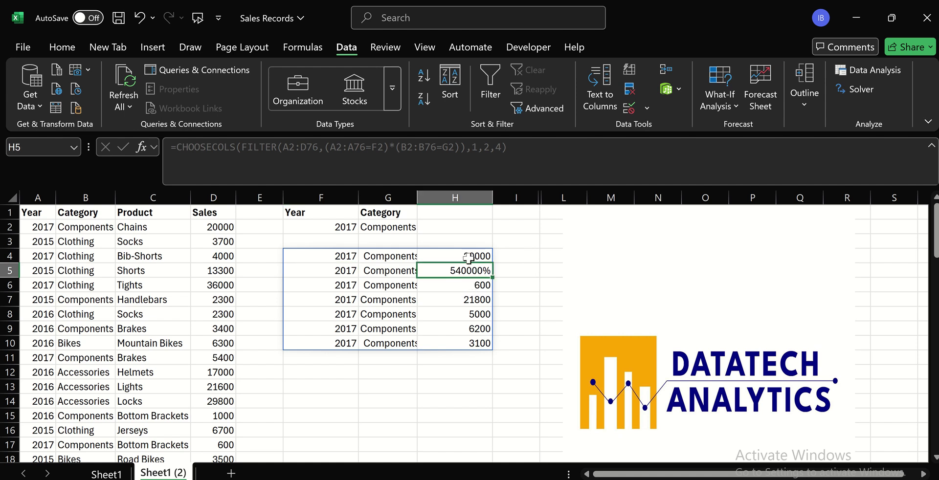
left_click(467, 256)
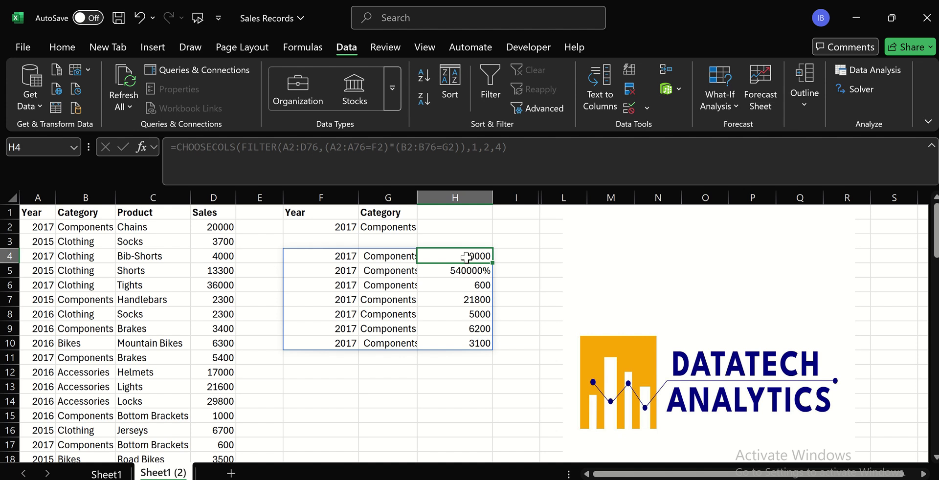
left_click(67, 47)
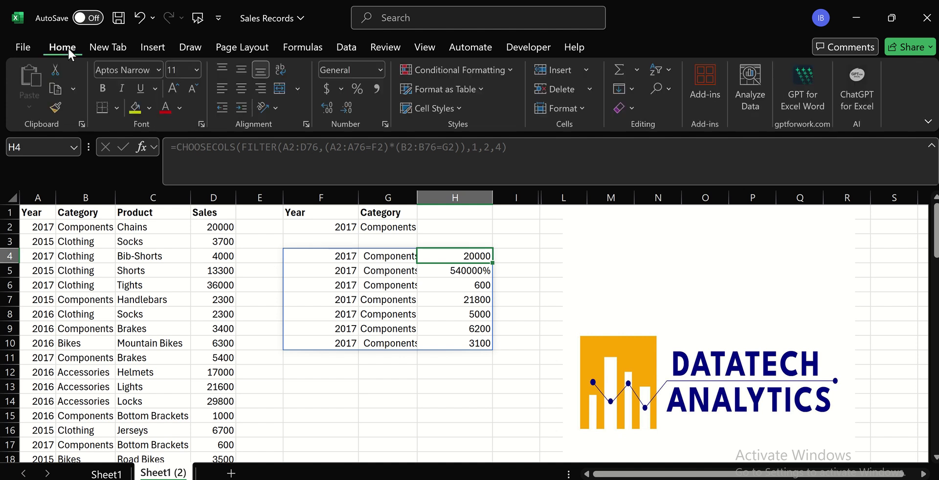
left_click(56, 106)
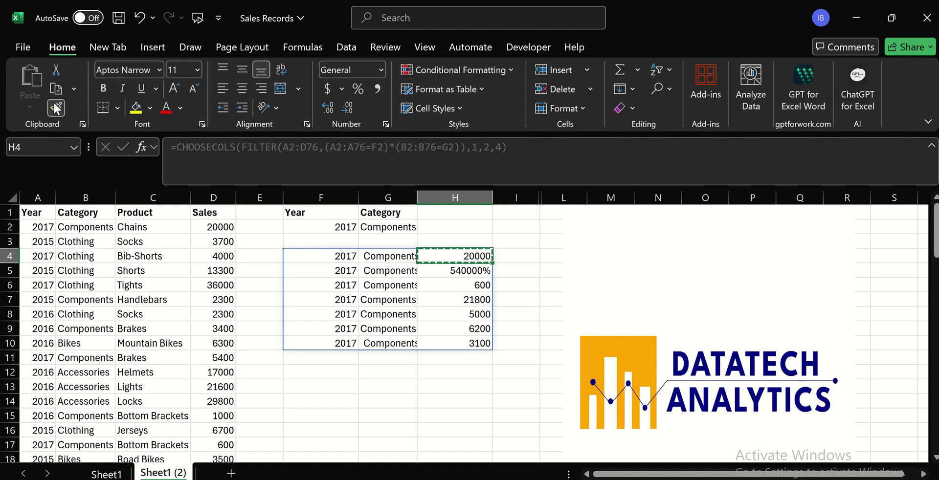
left_click(477, 270)
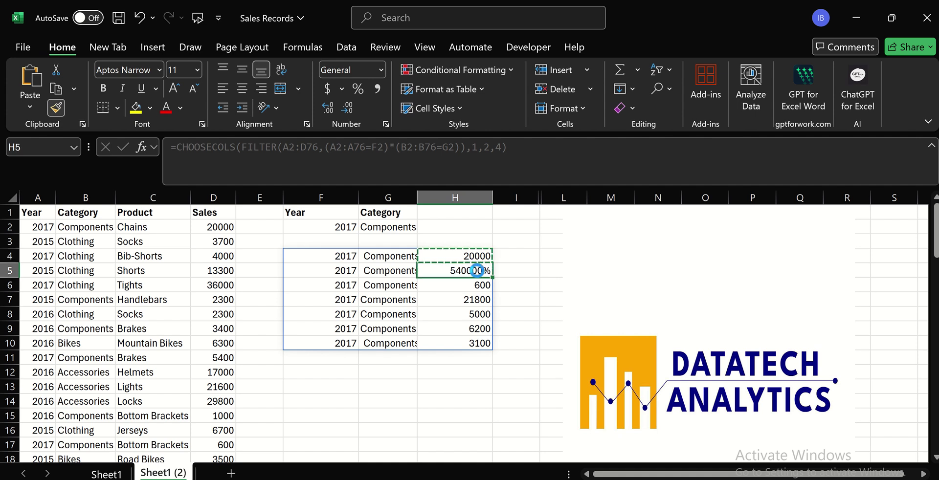
left_click(444, 372)
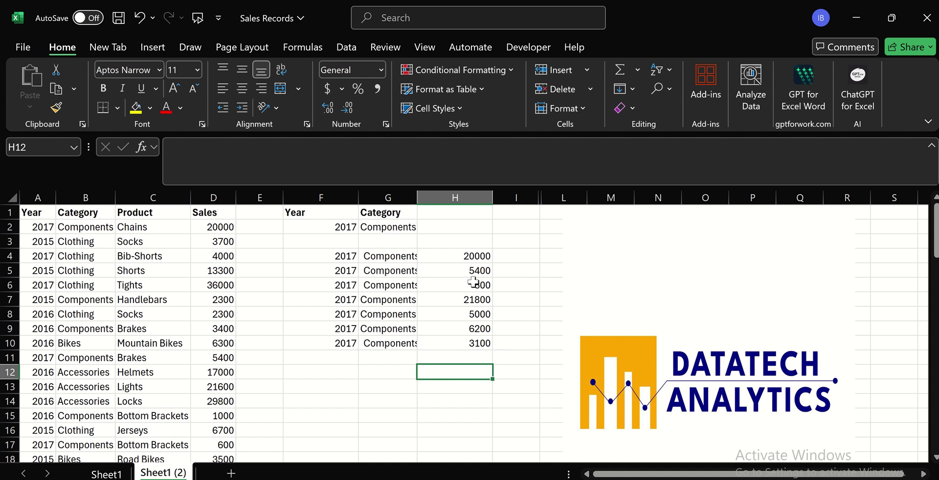
double_click(415, 199)
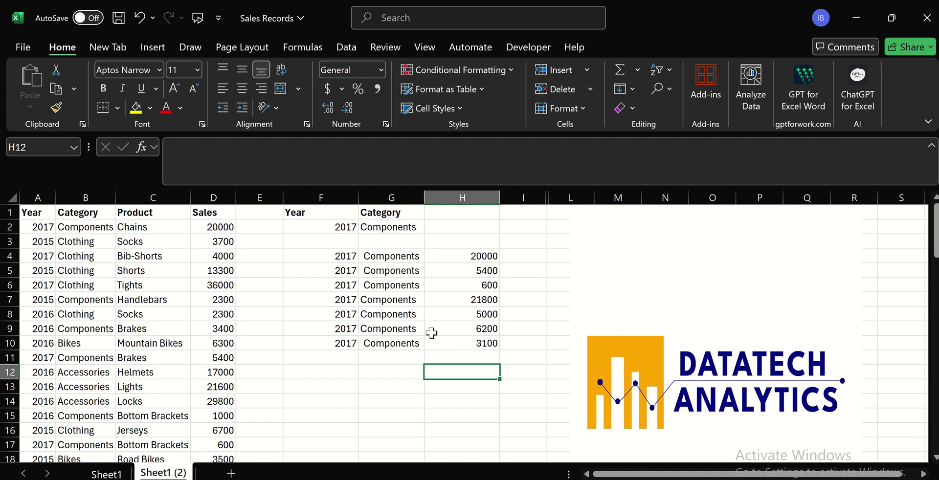